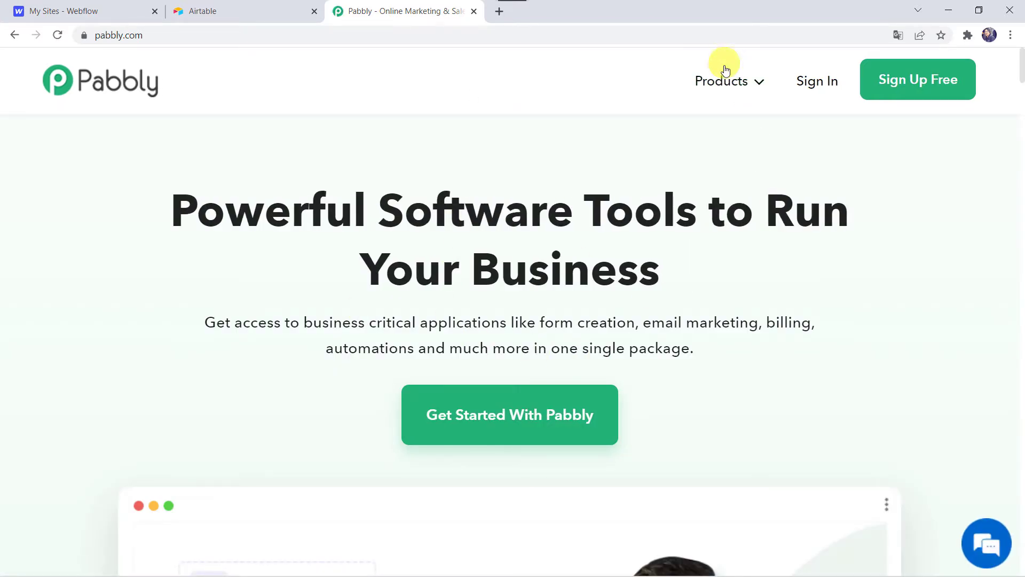
- Open the Pabbly Connect product page, sign in to the existing account and access the Pabbly Connect dashboard
{"action": "mouse_move", "coordinate": [724, 84]}
{"action": "left_click", "coordinate": [387, 297]}
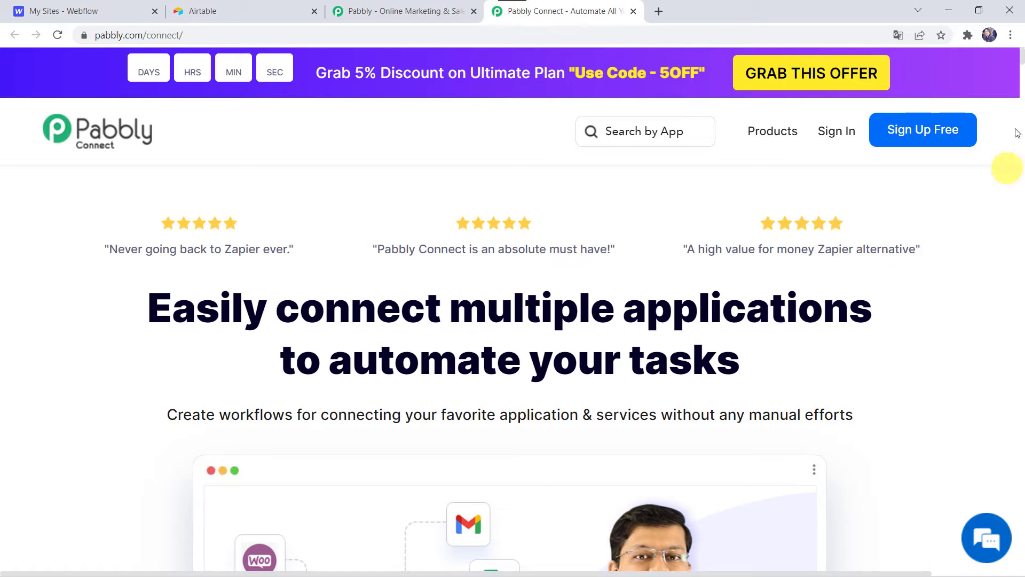
{"action": "left_click", "coordinate": [945, 135]}
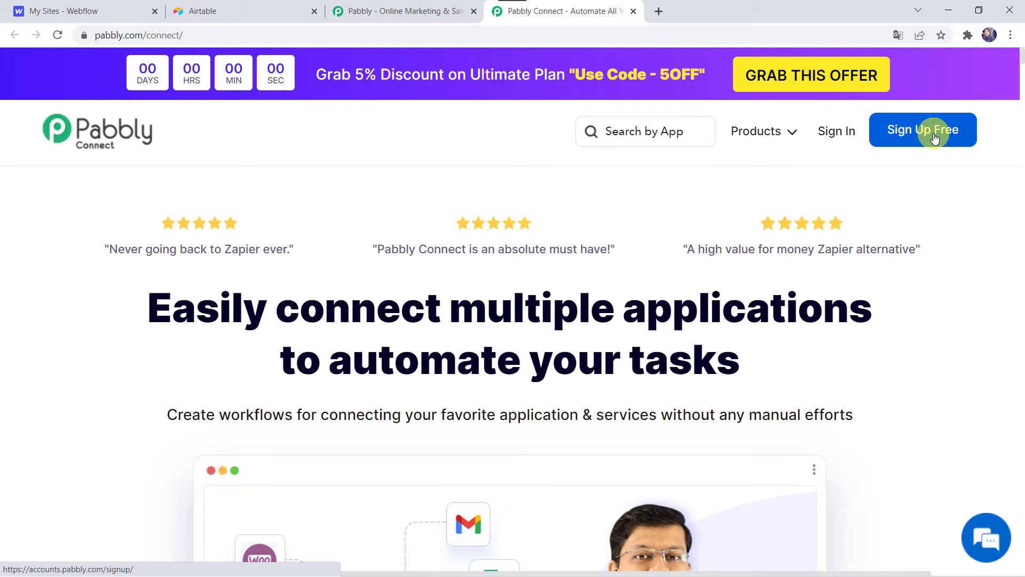
{"action": "left_click", "coordinate": [829, 137]}
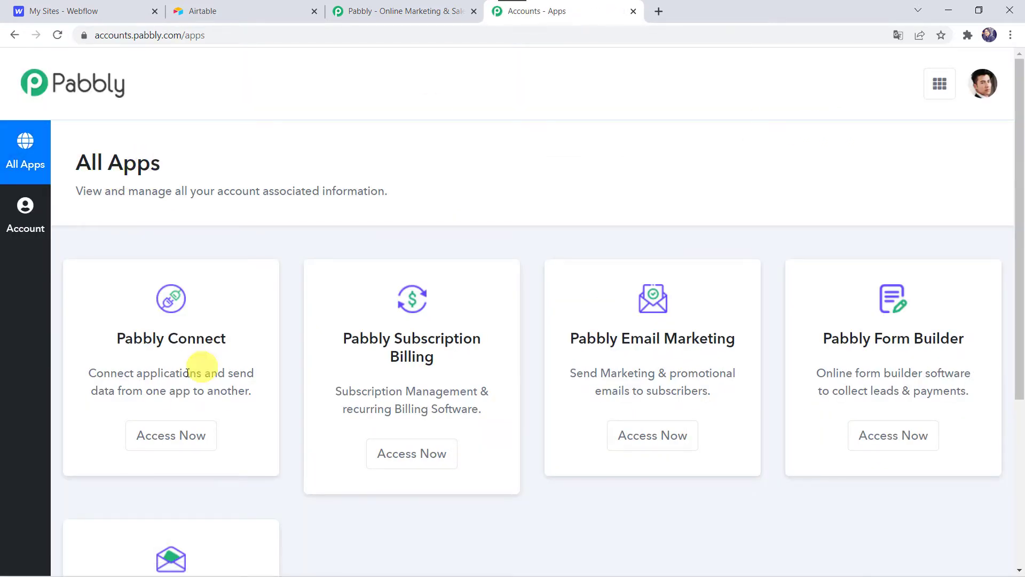
{"action": "left_click", "coordinate": [166, 446]}
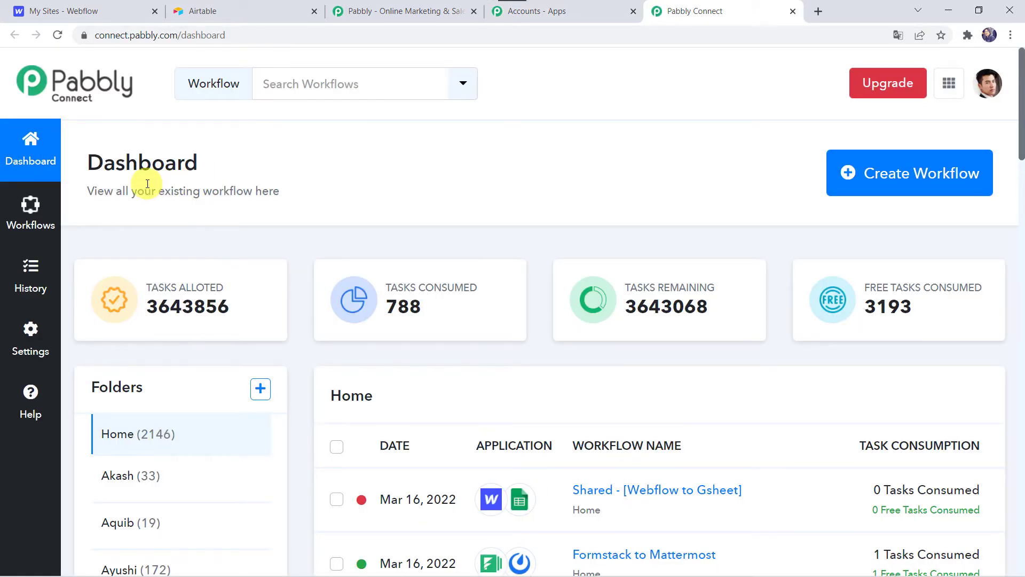
- Create a new workflow named "Webflow to Airtable Integration"
{"action": "scroll", "coordinate": [579, 474], "scroll_direction": "down", "scroll_amount": 6}
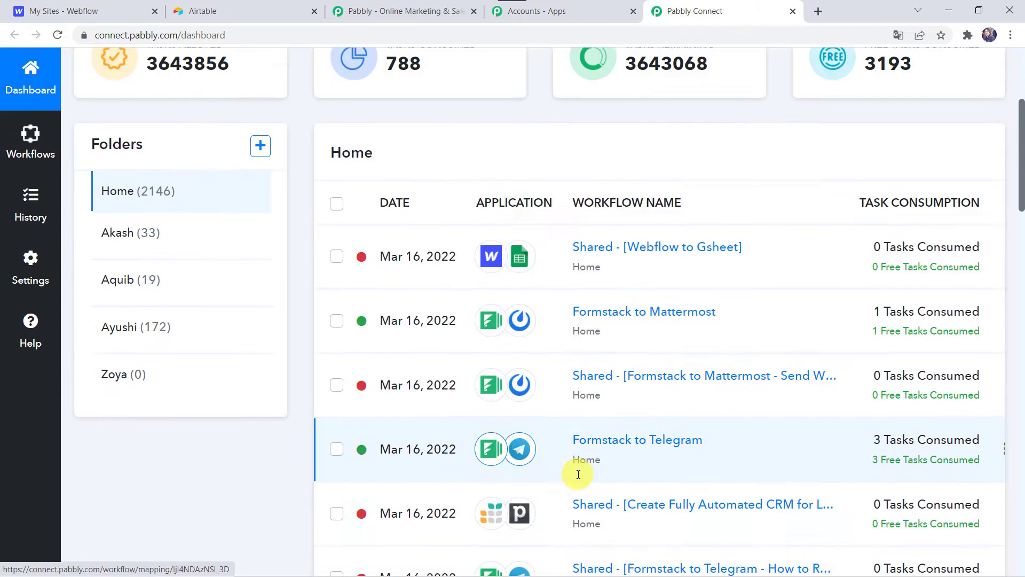
{"action": "scroll", "coordinate": [574, 470], "scroll_direction": "up", "scroll_amount": 6}
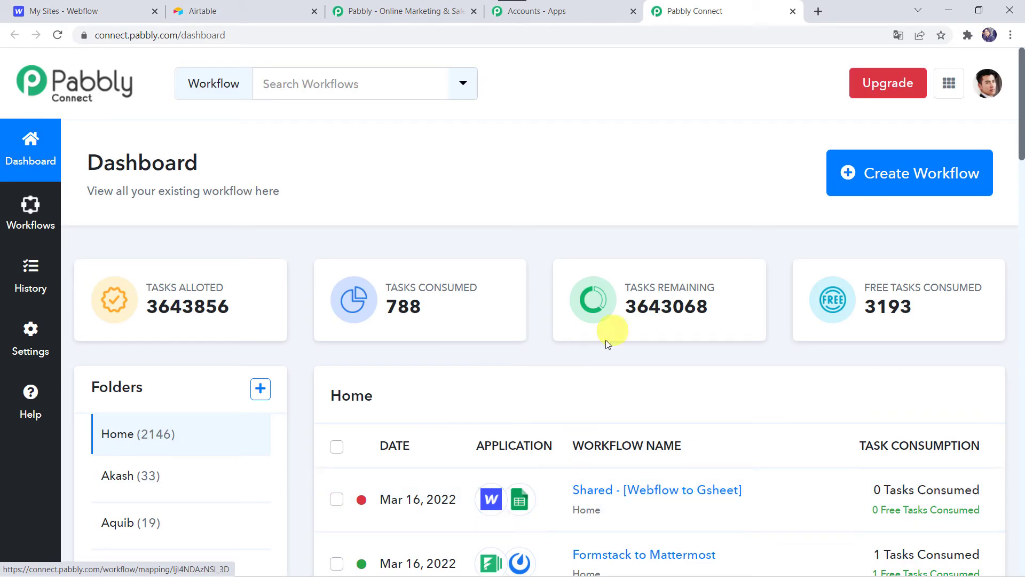
{"action": "left_click", "coordinate": [896, 183]}
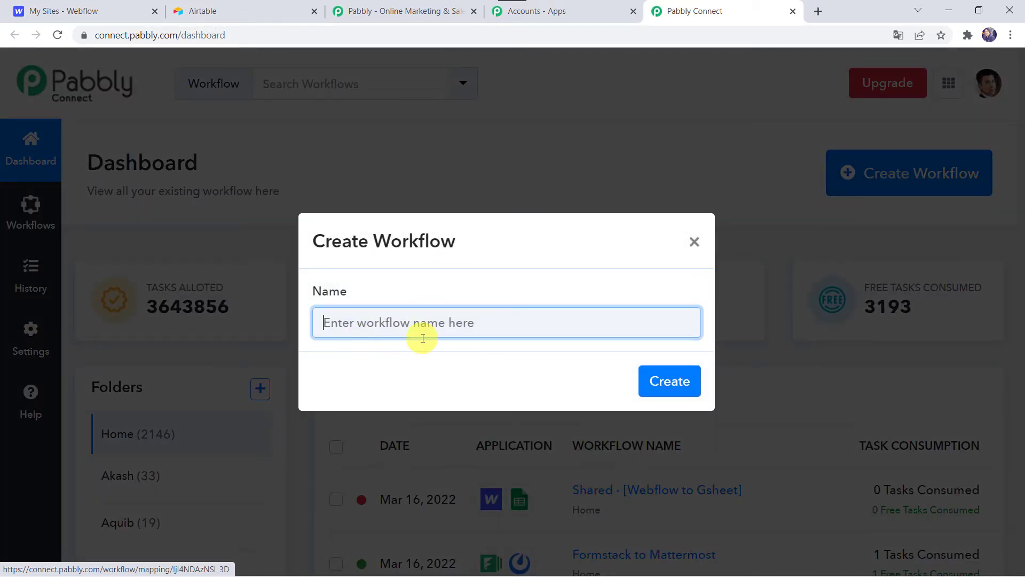
{"action": "type", "text": "Webflow to Airtable Integration"}
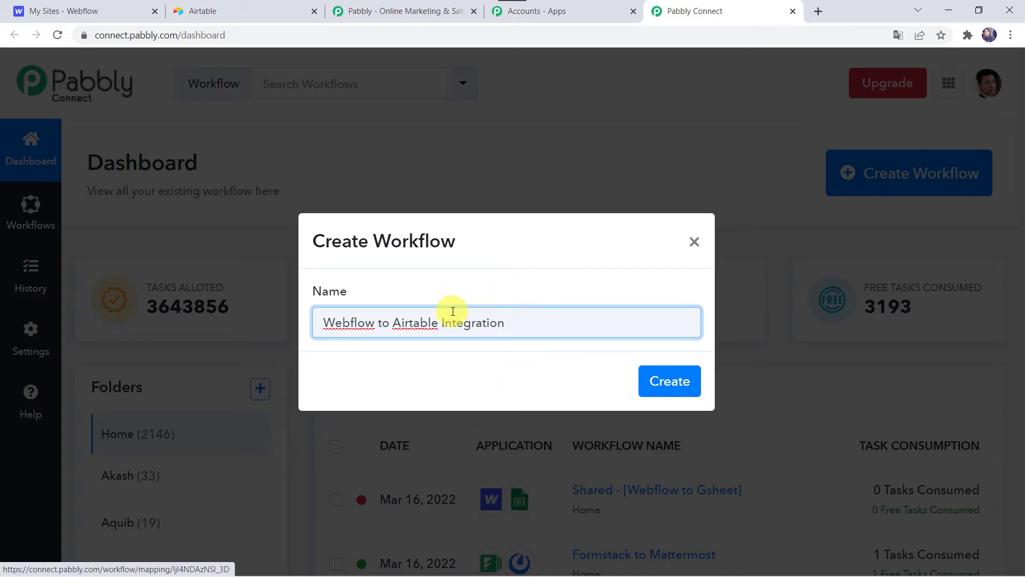
{"action": "left_click", "coordinate": [678, 380]}
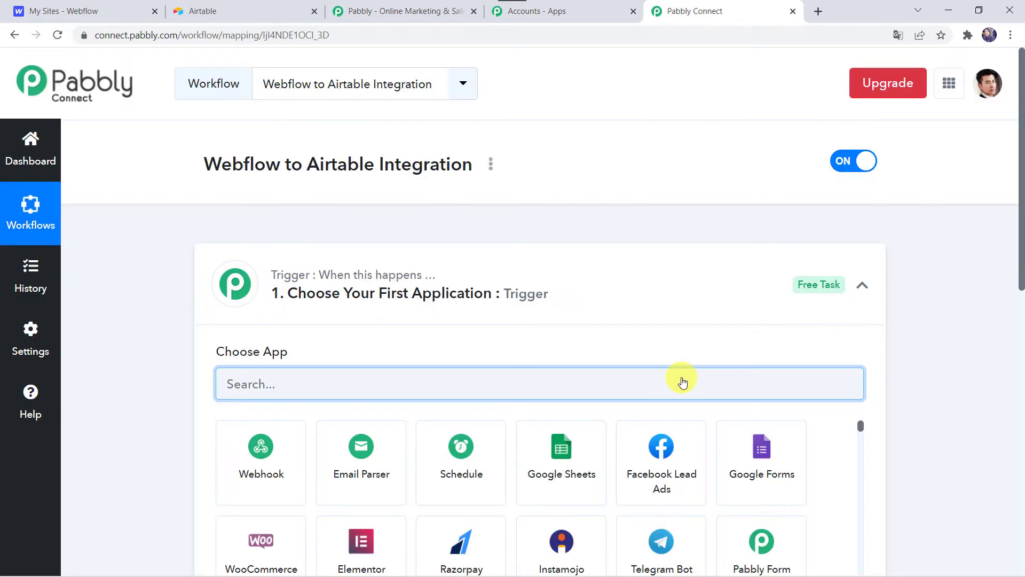
- Set Webflow as the workflow's trigger application
{"action": "left_click", "coordinate": [541, 294]}
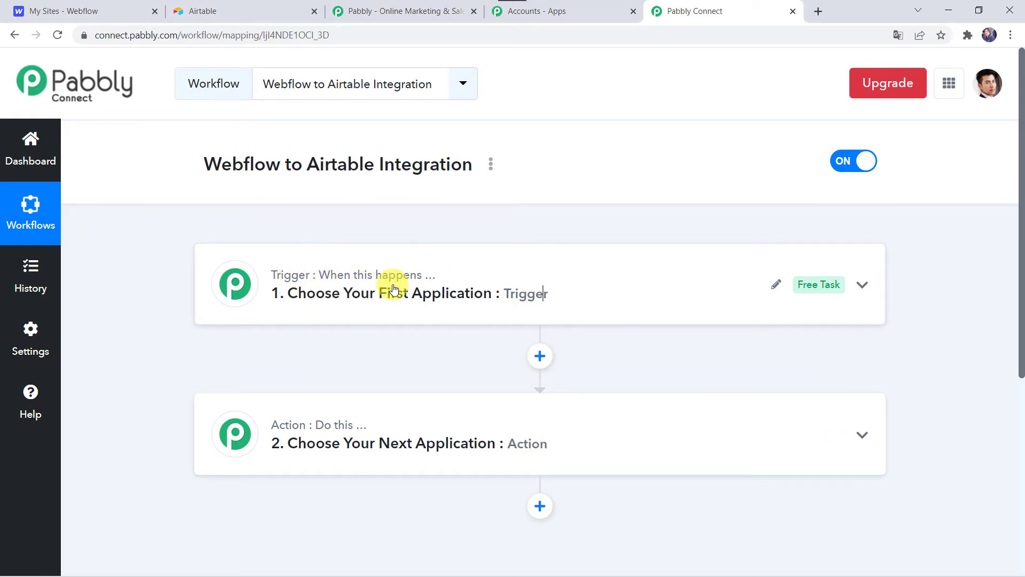
{"action": "mouse_move", "coordinate": [275, 431]}
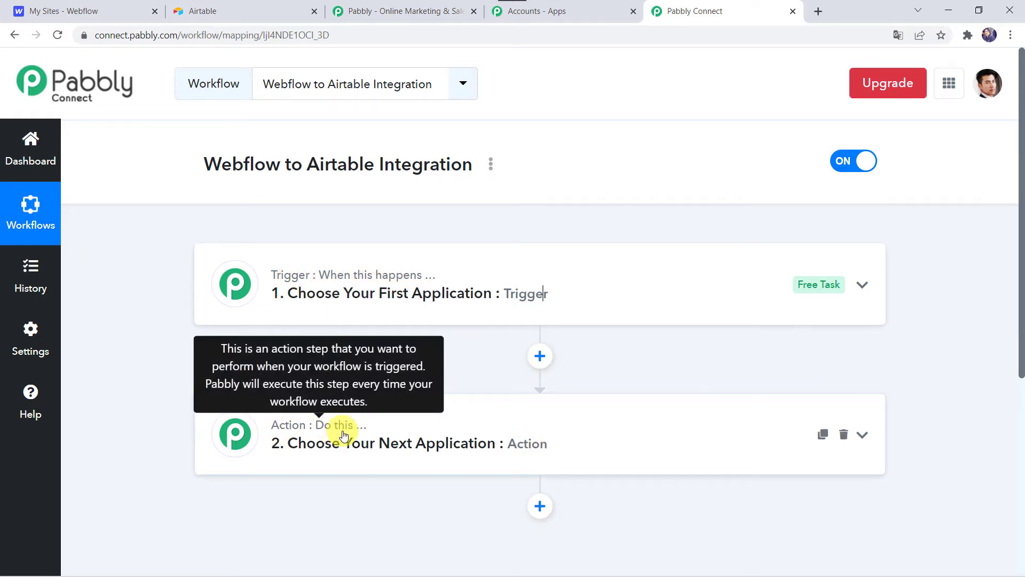
{"action": "left_click", "coordinate": [568, 293]}
{"action": "left_click", "coordinate": [259, 389]}
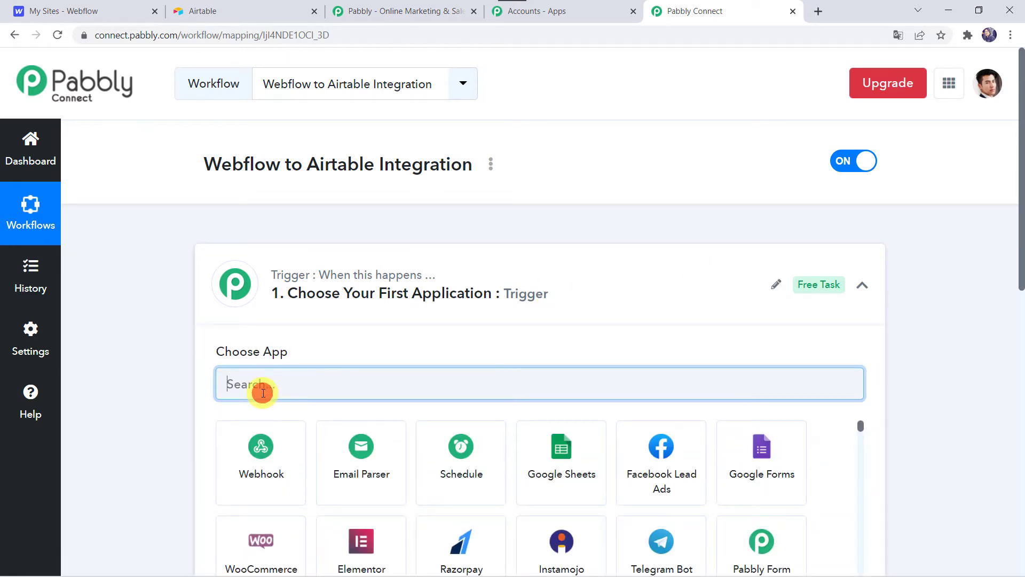
{"action": "type", "text": "WEbflo"}
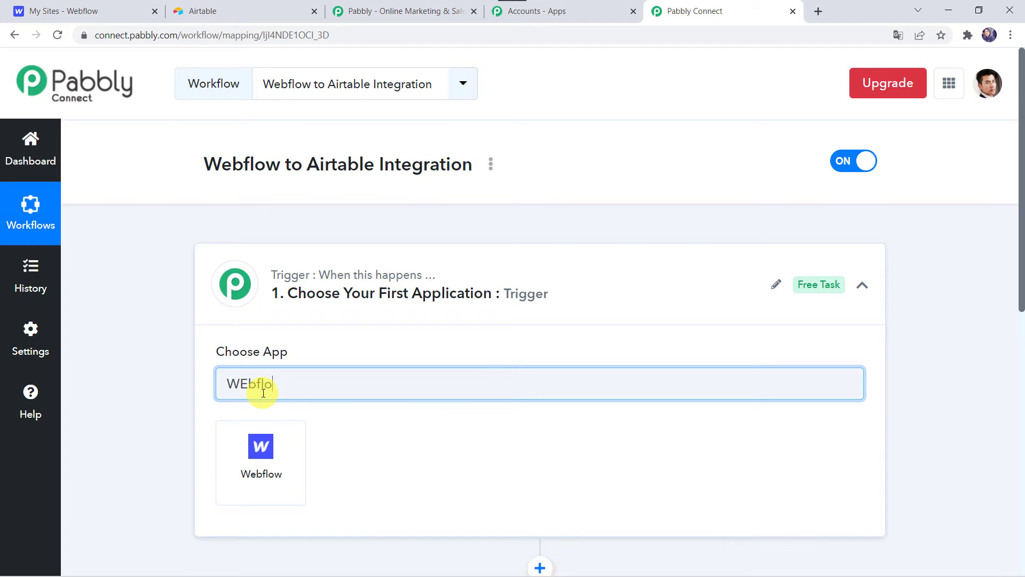
{"action": "left_click", "coordinate": [261, 455]}
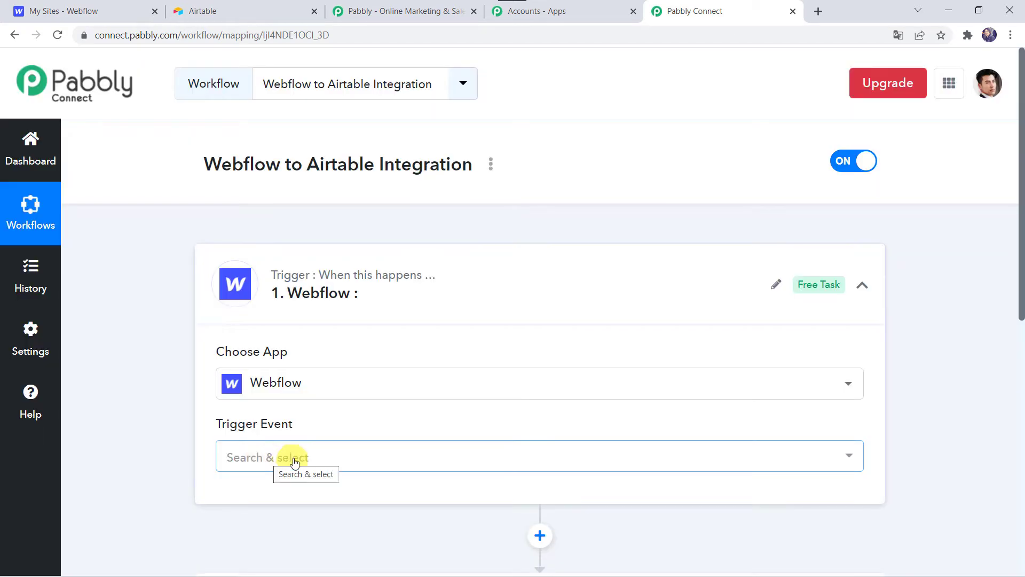
- Set the Webflow trigger event to New Form Submission and copy the generated webhook URL
{"action": "left_click", "coordinate": [264, 462]}
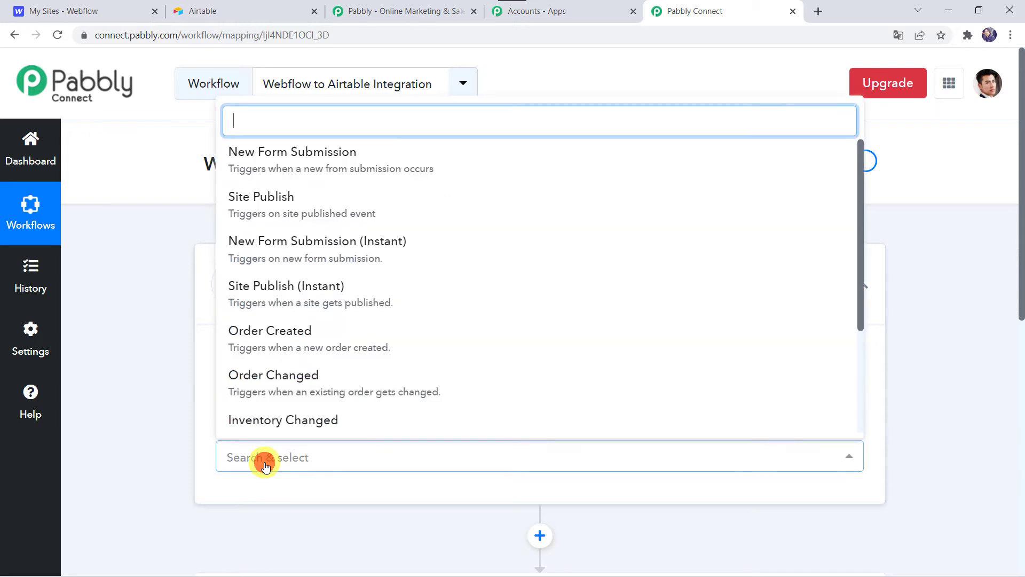
{"action": "left_click", "coordinate": [313, 169]}
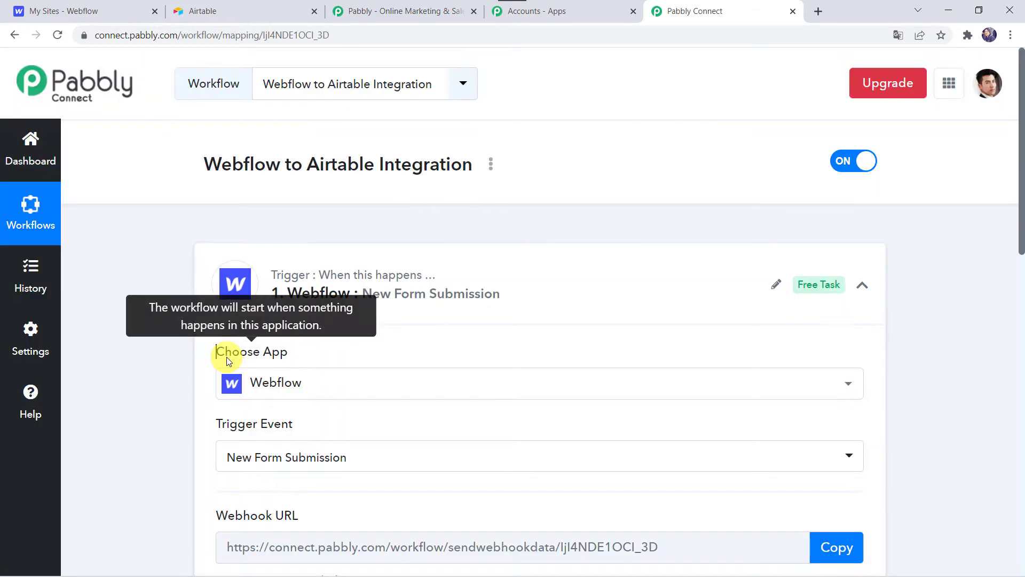
{"action": "scroll", "coordinate": [227, 357], "scroll_direction": "down", "scroll_amount": 4}
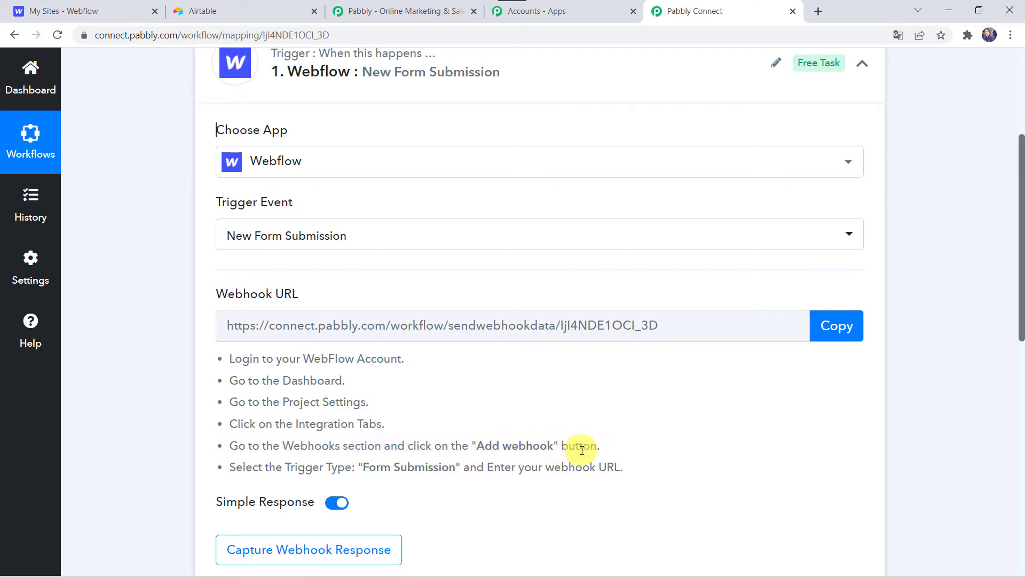
{"action": "left_click", "coordinate": [848, 331]}
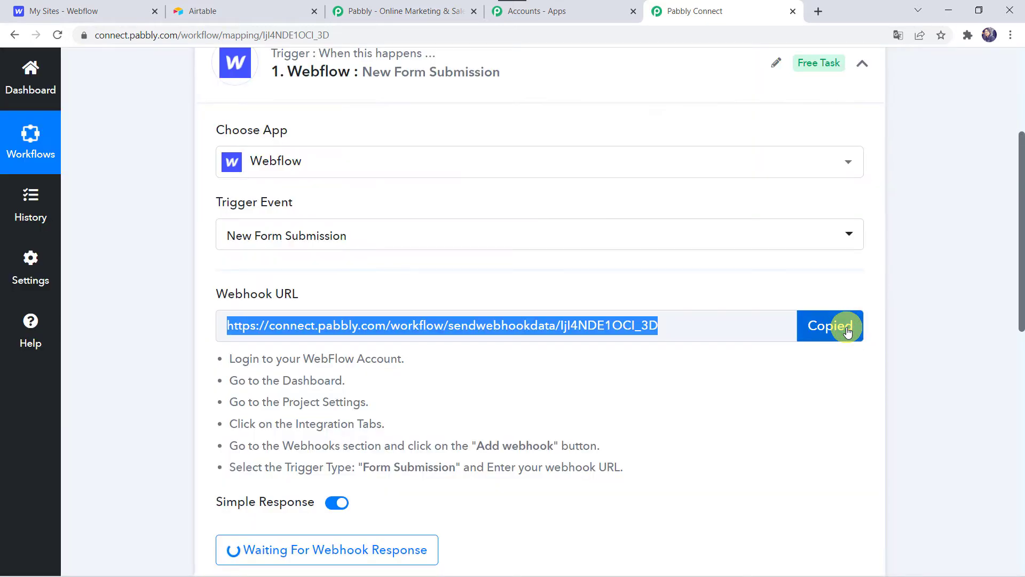
- Switch to Webflow and open the integration settings of the Spectacular Site project
{"action": "left_click", "coordinate": [101, 12]}
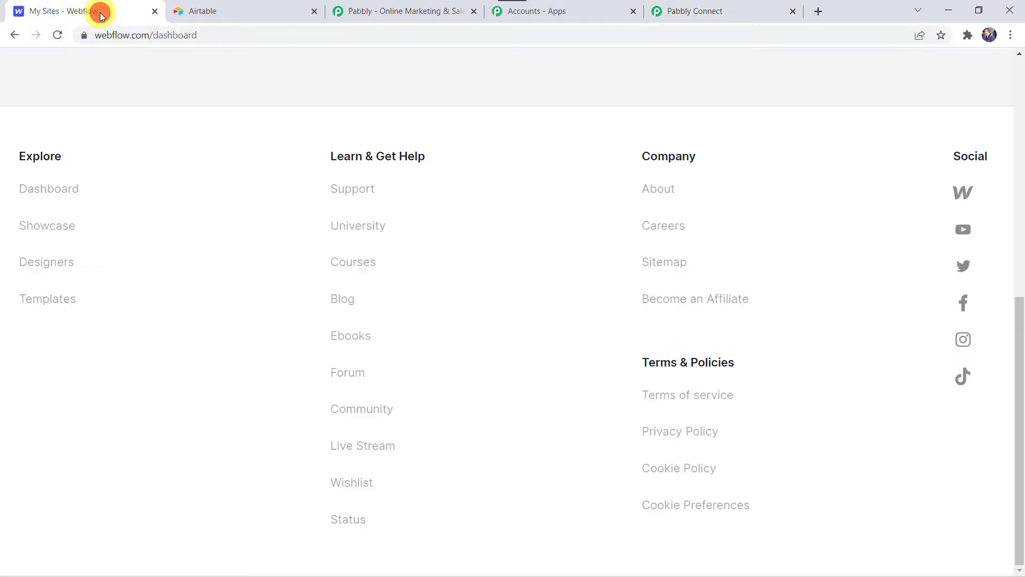
{"action": "scroll", "coordinate": [512, 374], "scroll_direction": "up", "scroll_amount": 10}
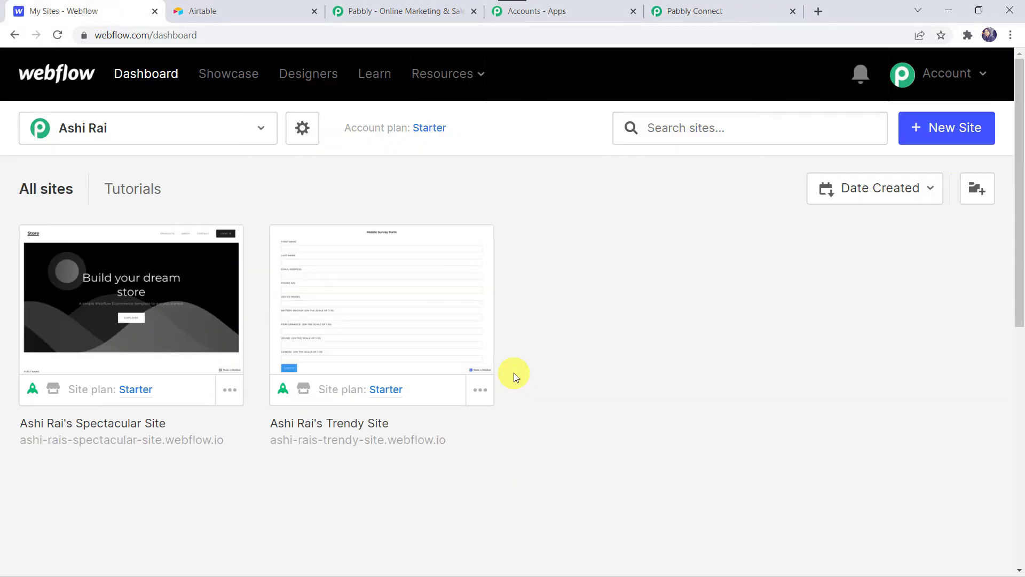
{"action": "left_click", "coordinate": [203, 130]}
{"action": "left_click", "coordinate": [409, 214]}
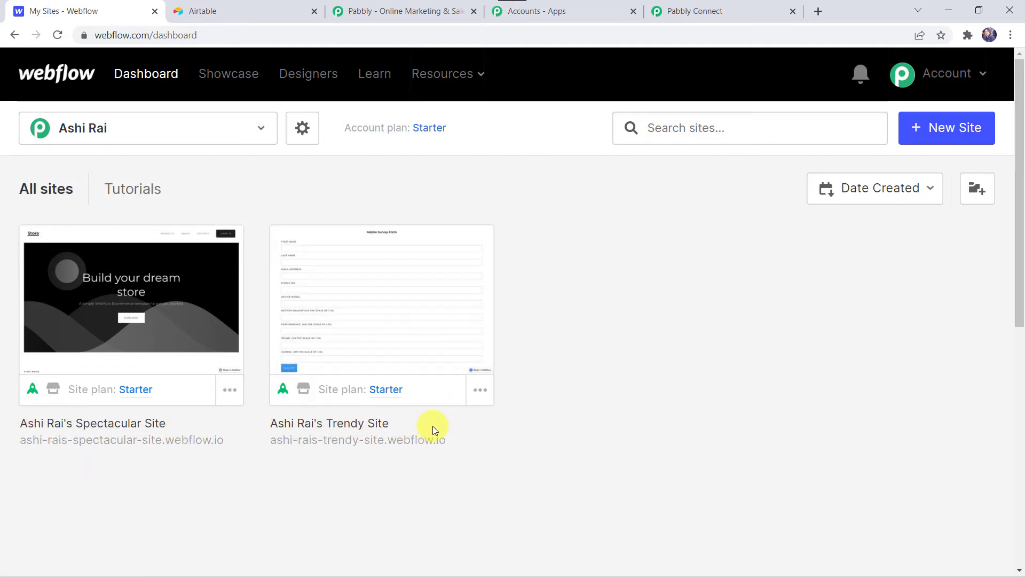
{"action": "mouse_move", "coordinate": [160, 376]}
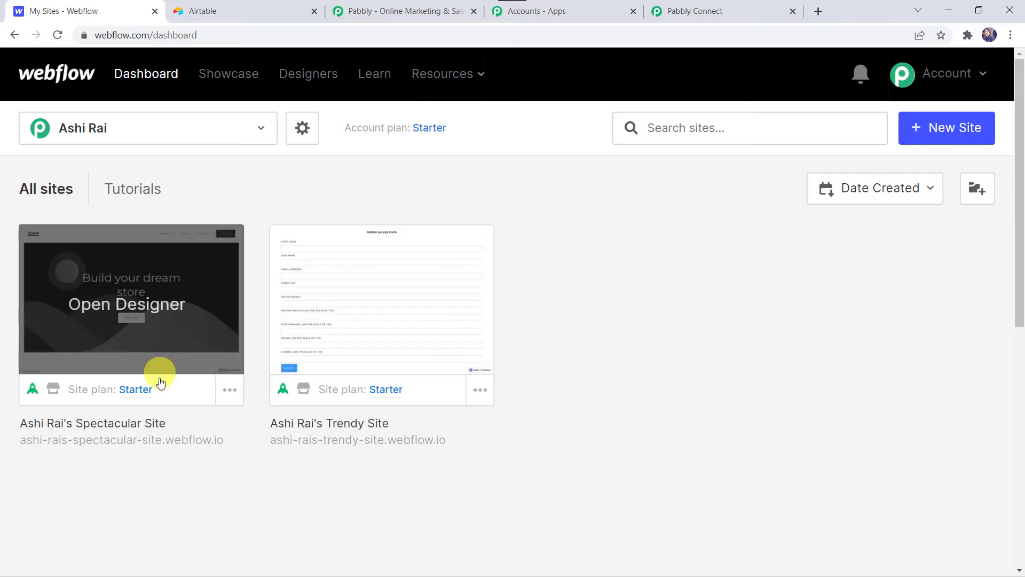
{"action": "left_click", "coordinate": [102, 353]}
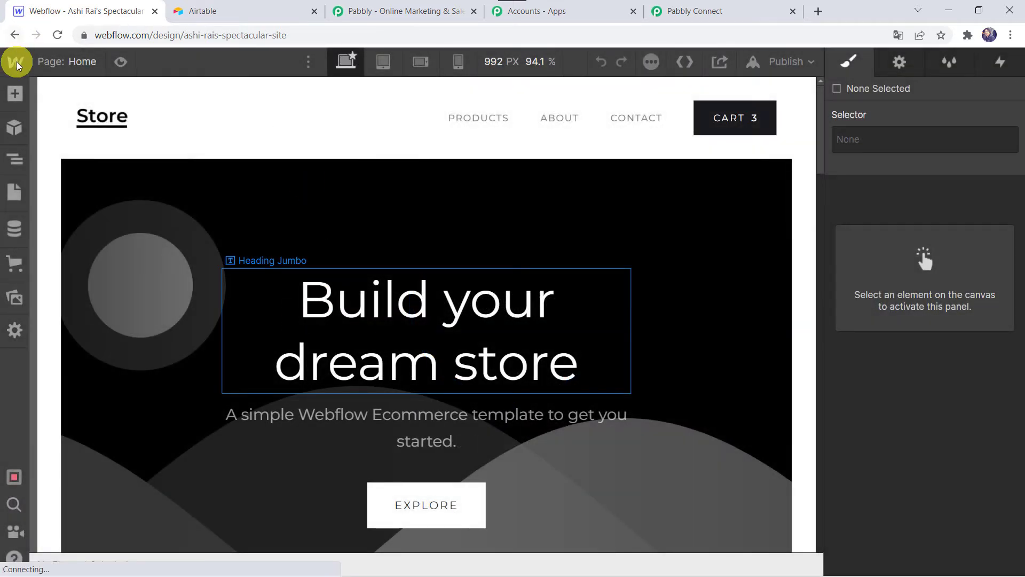
{"action": "left_click", "coordinate": [17, 65]}
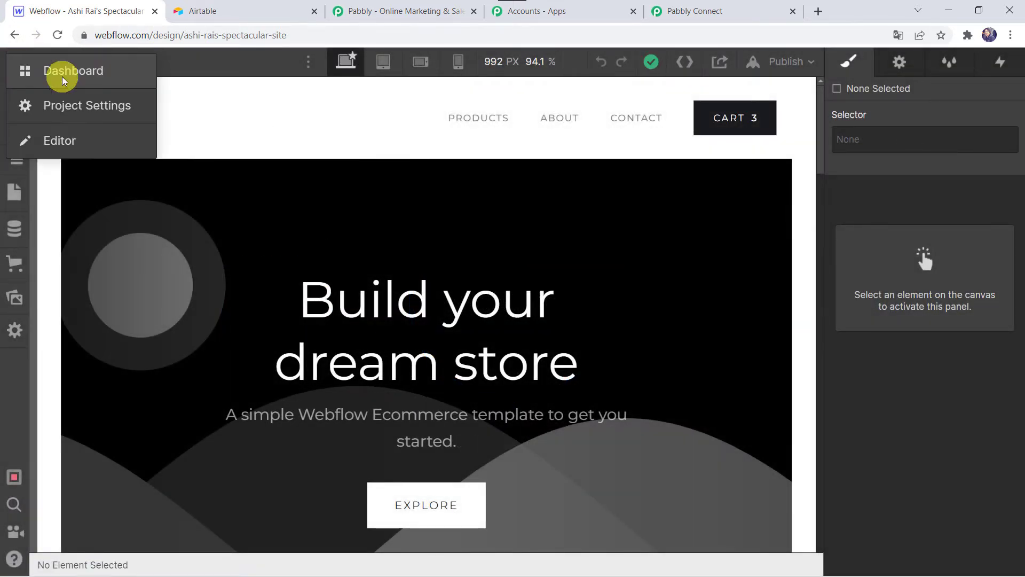
{"action": "left_click", "coordinate": [101, 114]}
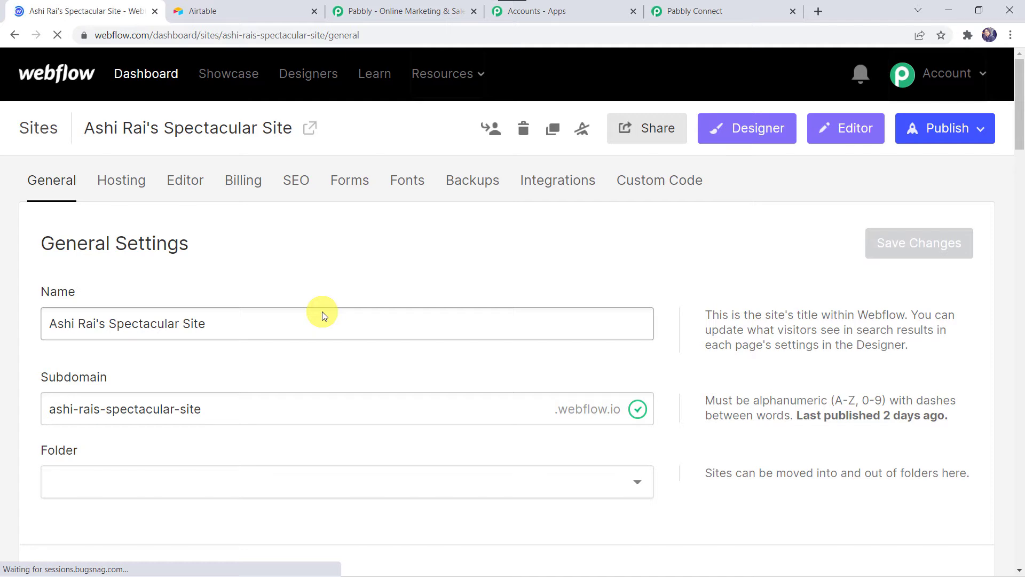
{"action": "left_click", "coordinate": [557, 184]}
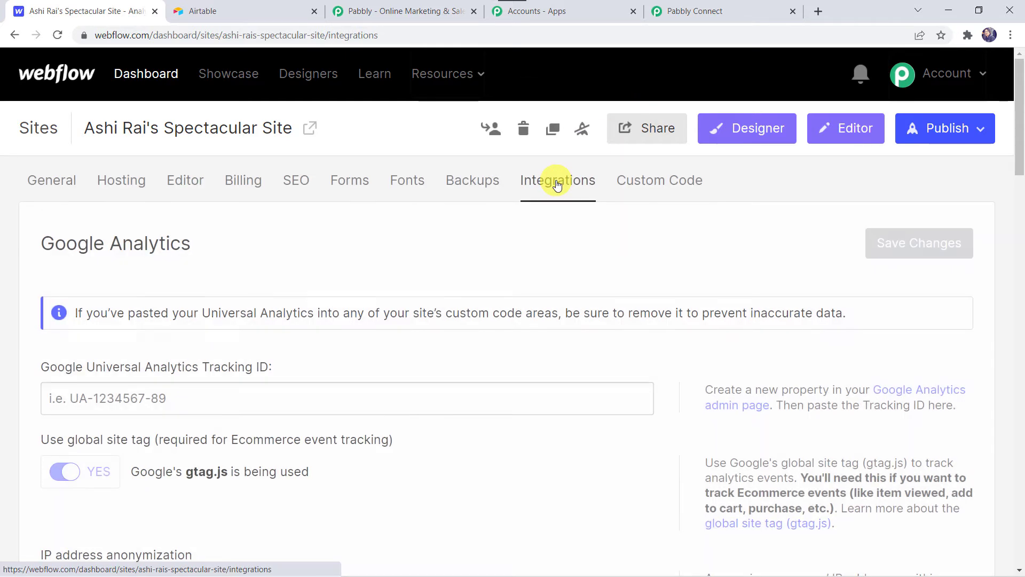
- Add a webhook with trigger type Form submission and the copied Pabbly webhook URL, and return to the Pabbly Connect workflow
{"action": "scroll", "coordinate": [382, 431], "scroll_direction": "down", "scroll_amount": 12}
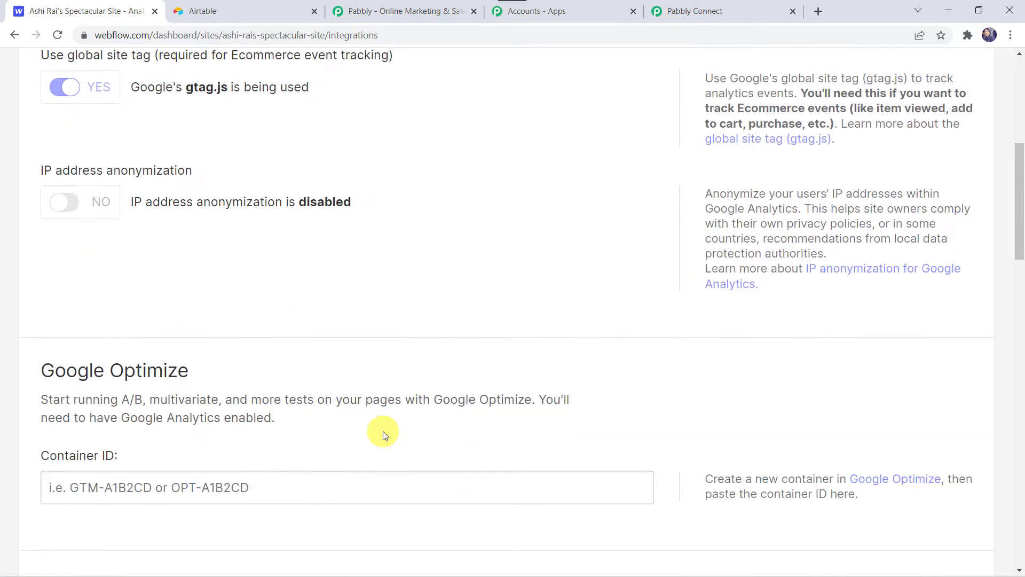
{"action": "scroll", "coordinate": [383, 431], "scroll_direction": "down", "scroll_amount": 12}
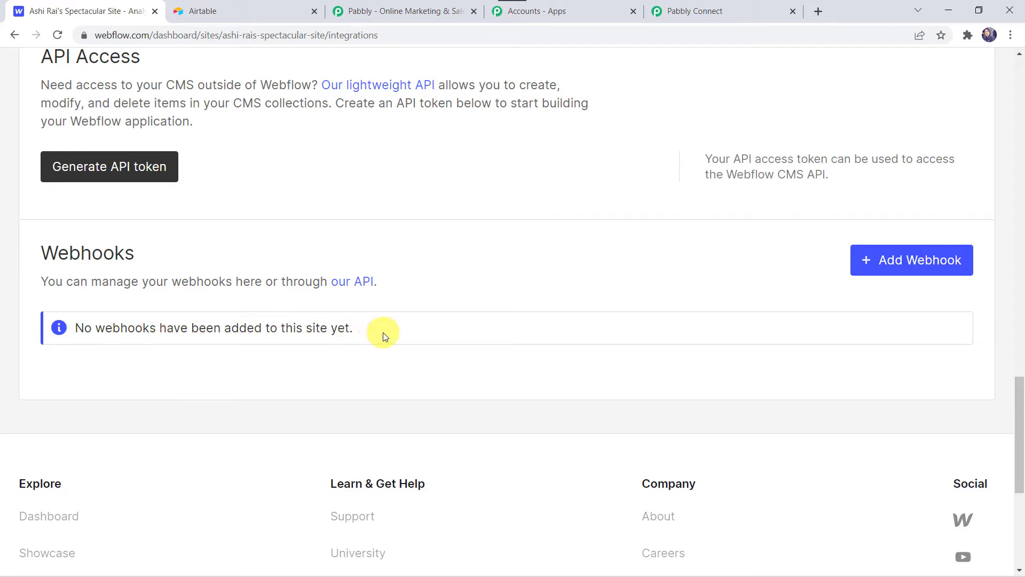
{"action": "left_click", "coordinate": [893, 266]}
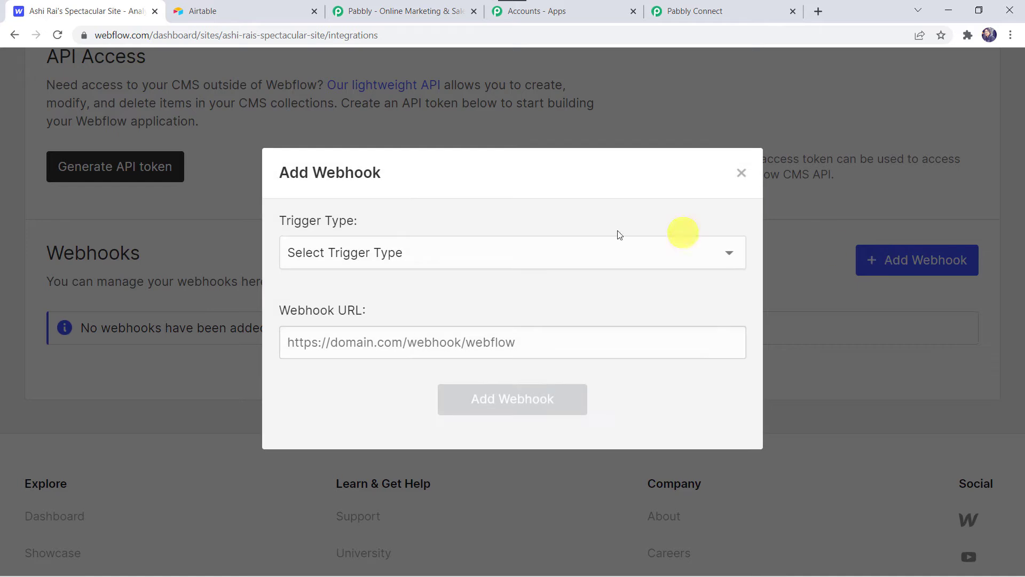
{"action": "left_click", "coordinate": [338, 262]}
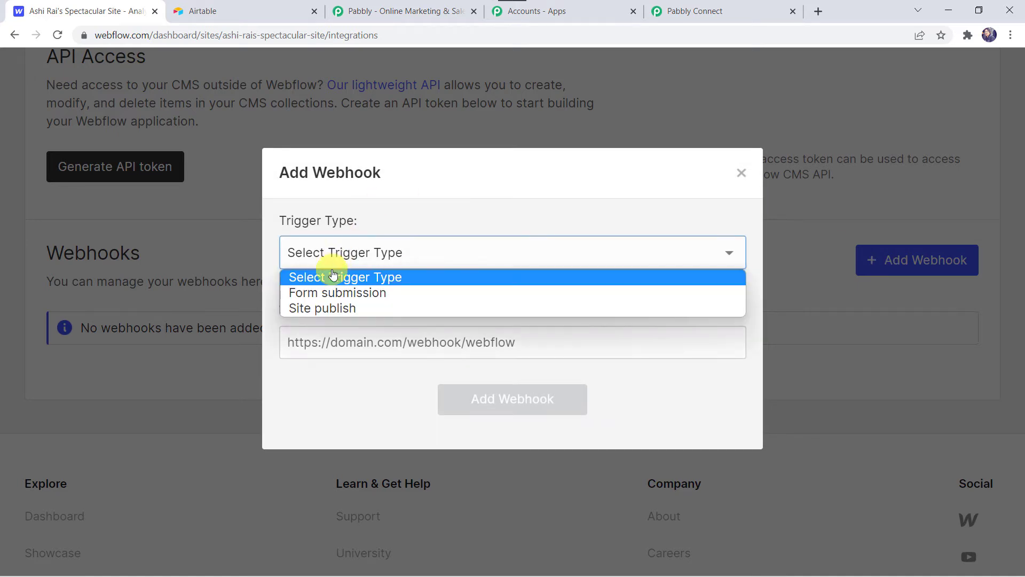
{"action": "left_click", "coordinate": [314, 291]}
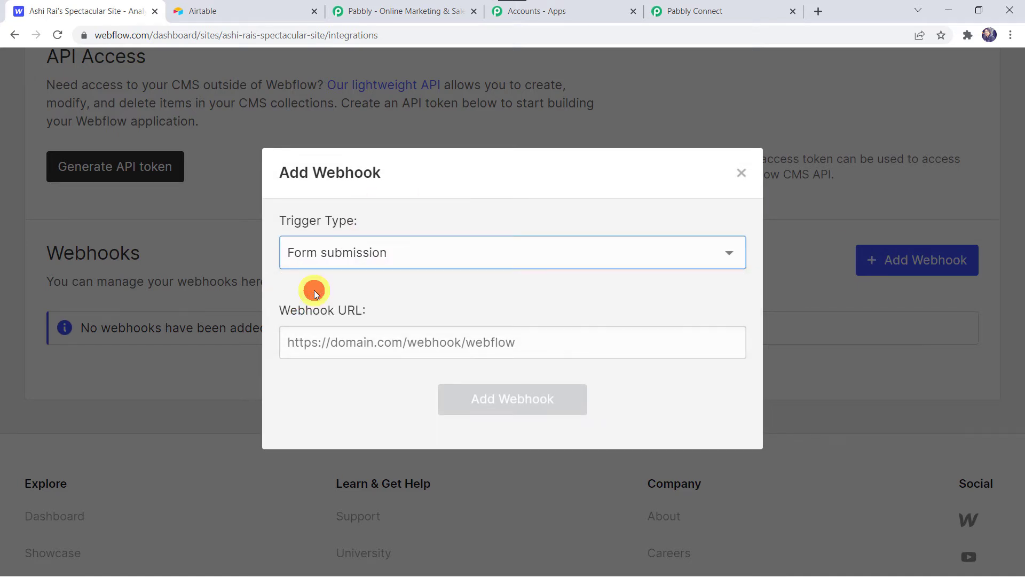
{"action": "left_click", "coordinate": [328, 345]}
{"action": "right_click", "coordinate": [329, 345]}
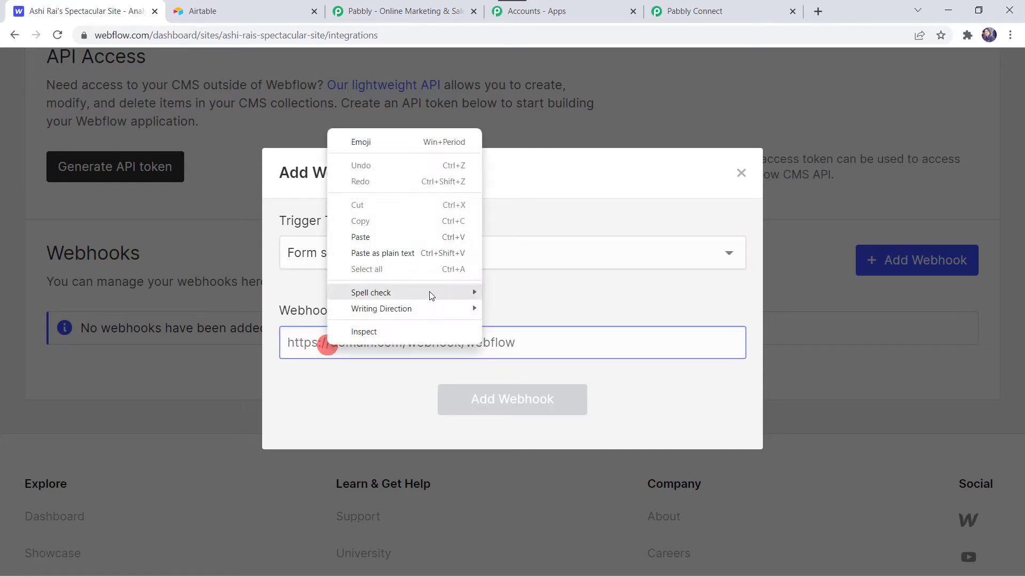
{"action": "left_click", "coordinate": [392, 230]}
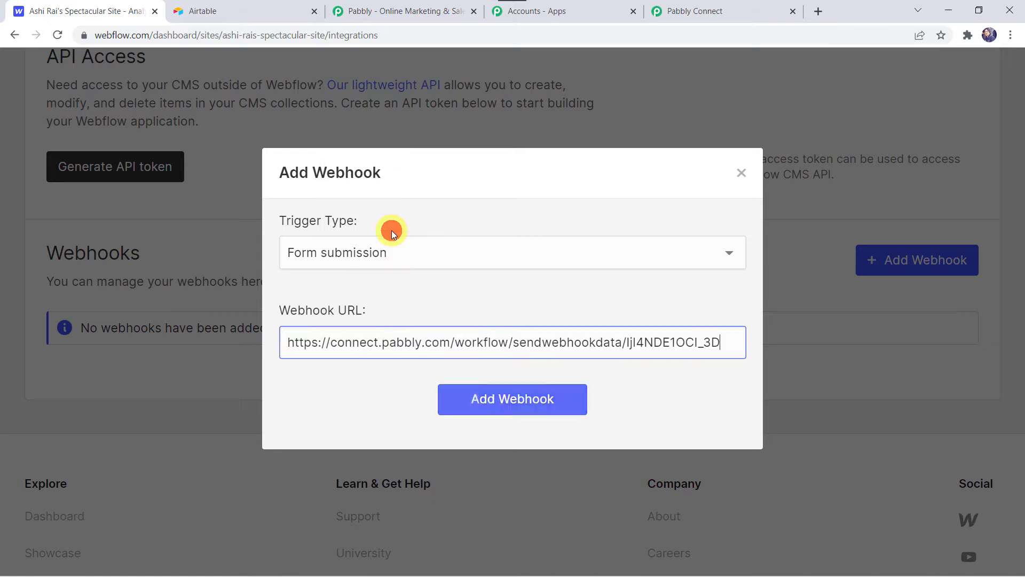
{"action": "left_click", "coordinate": [509, 399]}
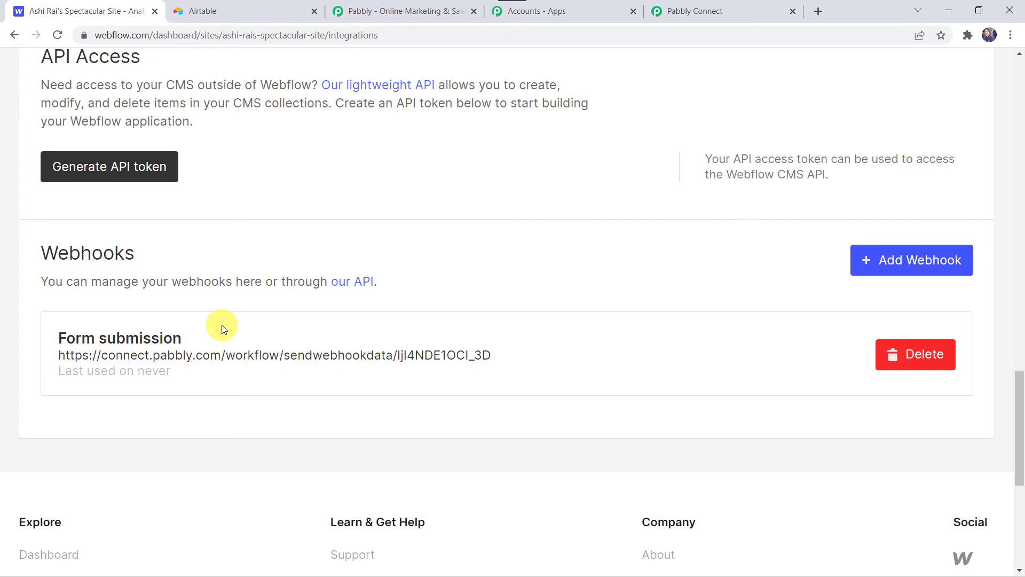
{"action": "left_click", "coordinate": [711, 12]}
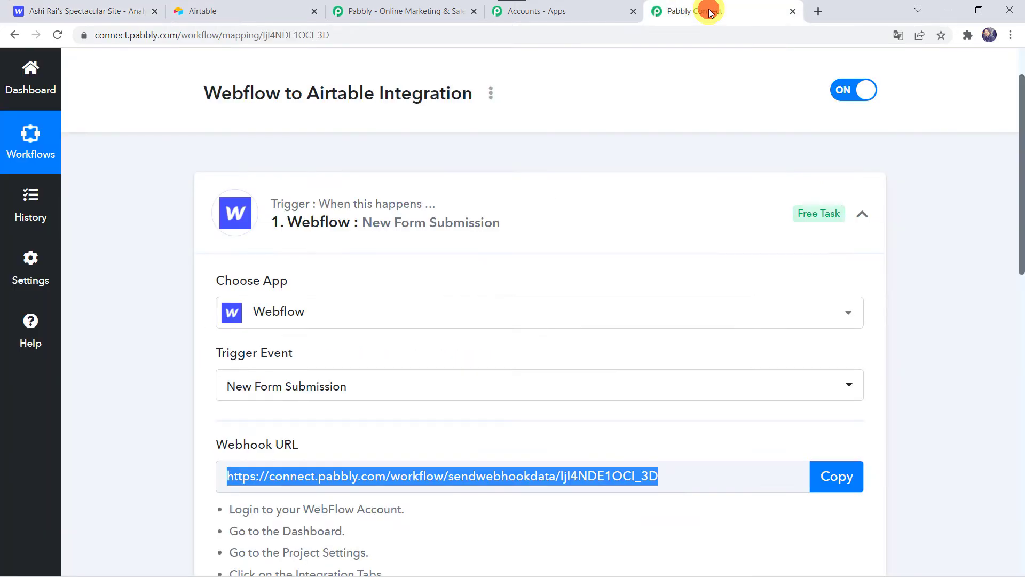
- Switch to Webflow and open the published Spectacular Site from its publish destinations
{"action": "scroll", "coordinate": [153, 438], "scroll_direction": "down", "scroll_amount": 8}
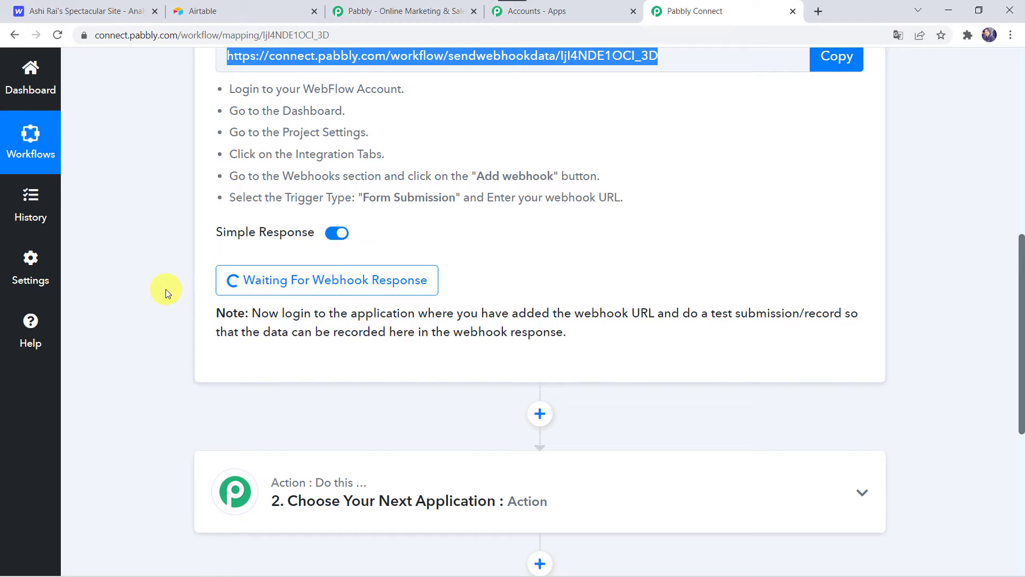
{"action": "scroll", "coordinate": [166, 291], "scroll_direction": "up", "scroll_amount": 3}
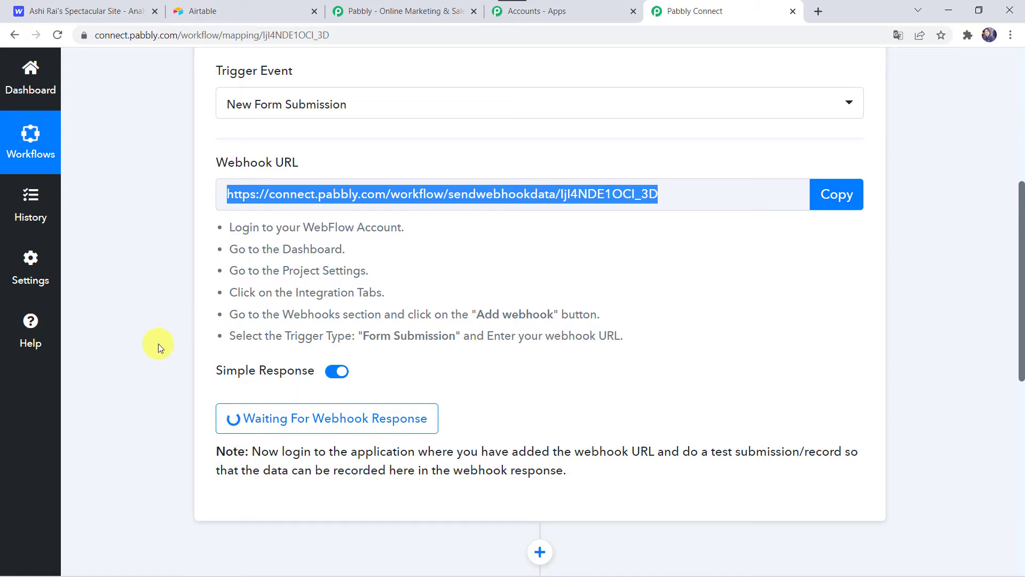
{"action": "left_click", "coordinate": [74, 11]}
{"action": "scroll", "coordinate": [513, 221], "scroll_direction": "up", "scroll_amount": 15}
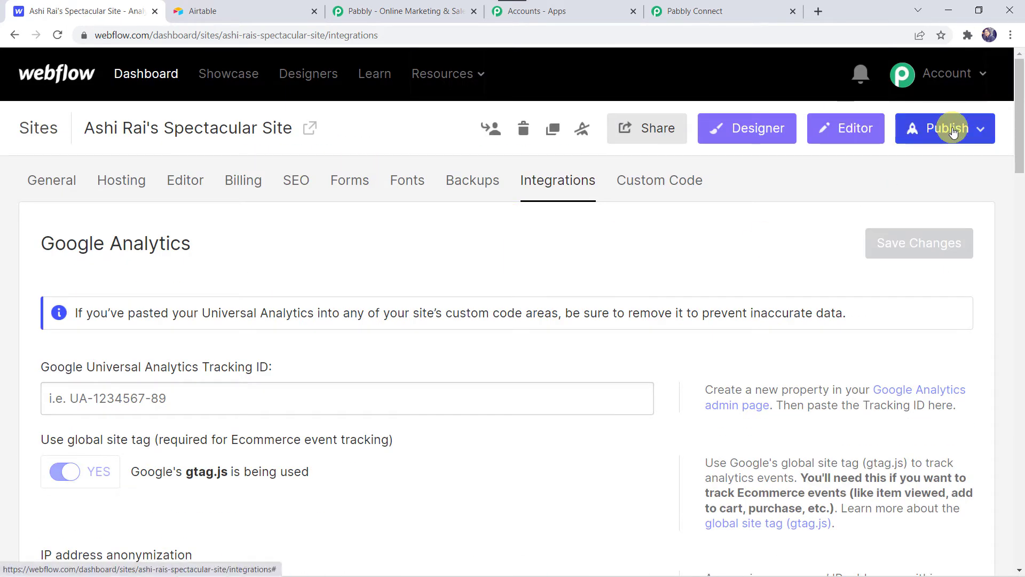
{"action": "left_click", "coordinate": [982, 134]}
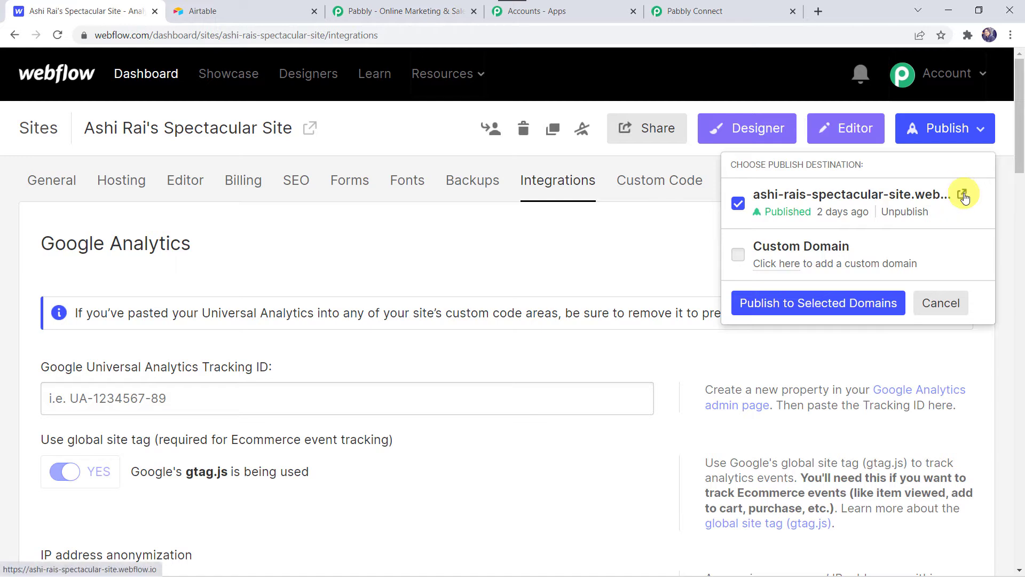
{"action": "left_click", "coordinate": [964, 195]}
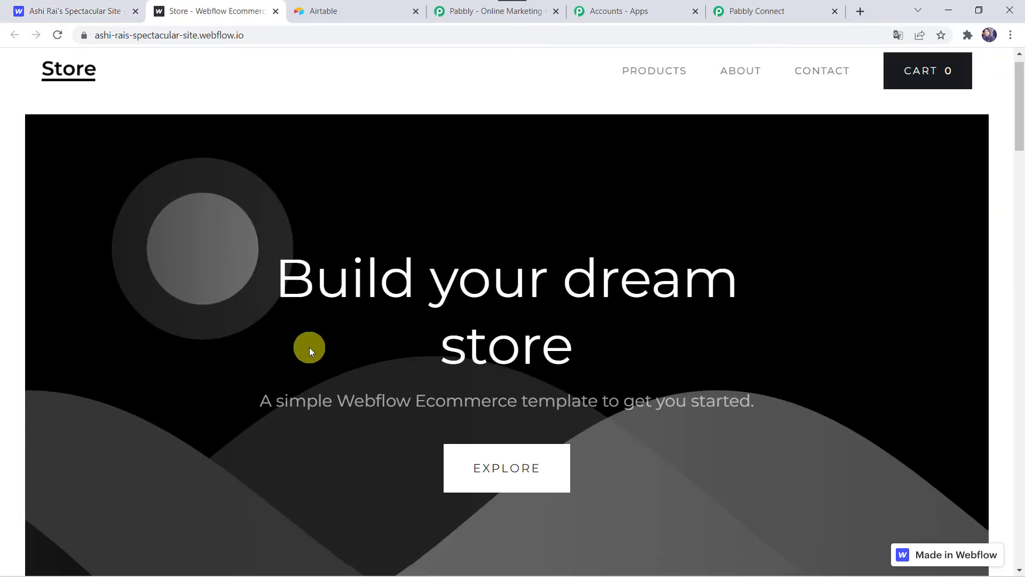
- Submit the store page's form with a test first name, last name, email and phone number, and review the captured response in Pabbly Connect
{"action": "scroll", "coordinate": [309, 347], "scroll_direction": "down", "scroll_amount": 10}
{"action": "left_click", "coordinate": [40, 210]}
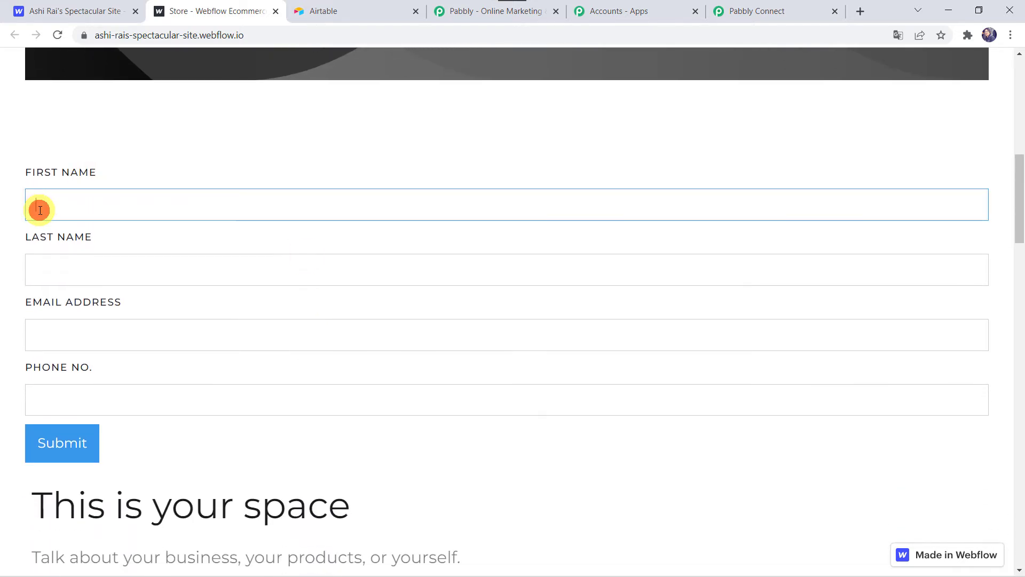
{"action": "key", "text": "Tab"}
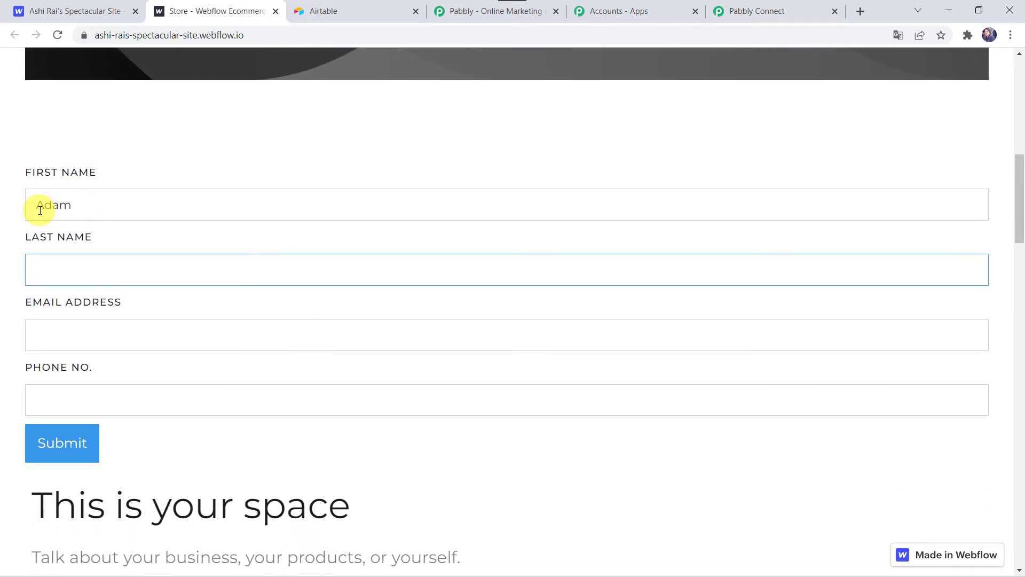
{"action": "key", "text": "Tab"}
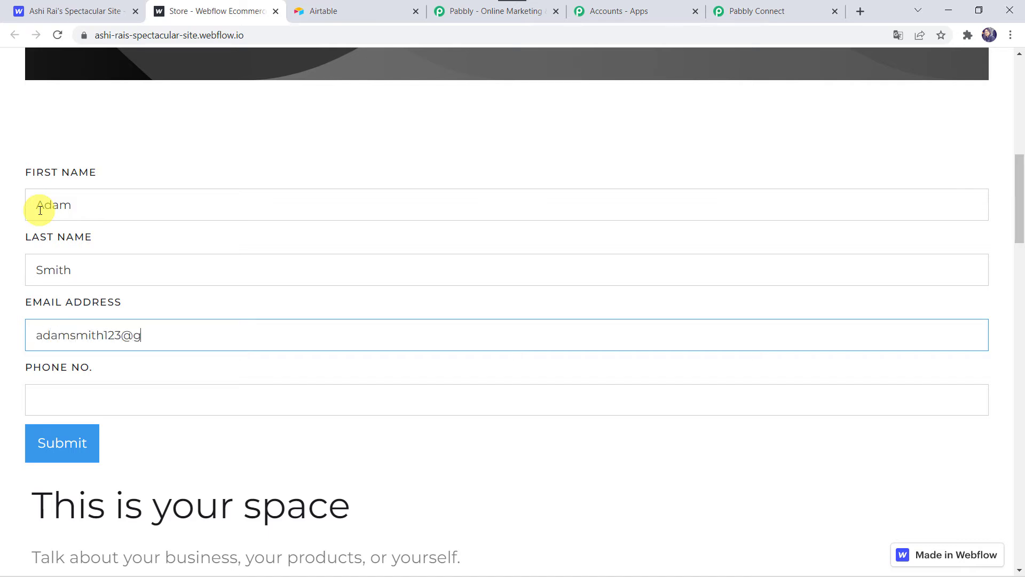
{"action": "key", "text": "Tab"}
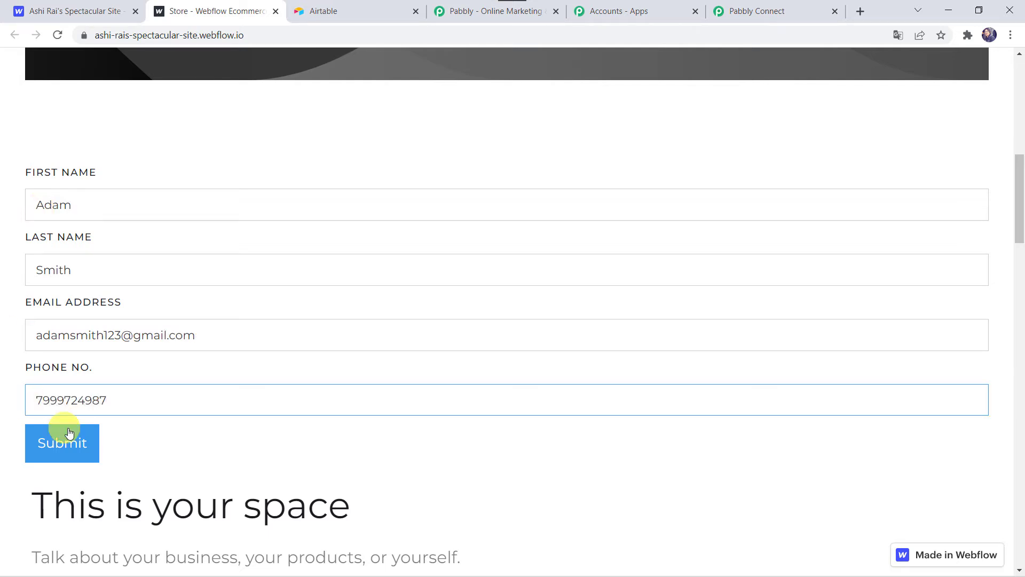
{"action": "left_click", "coordinate": [79, 448]}
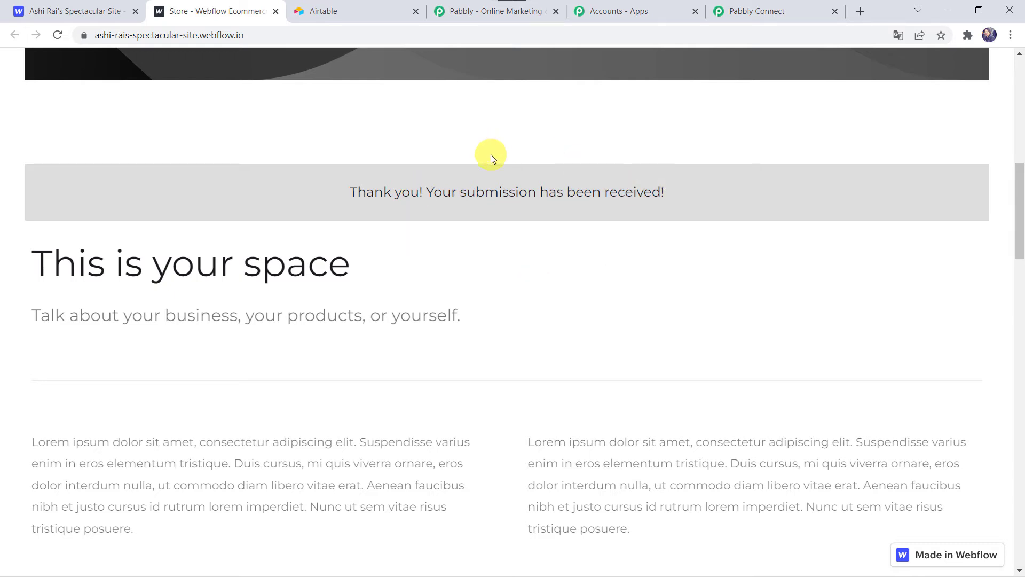
{"action": "left_click", "coordinate": [779, 7]}
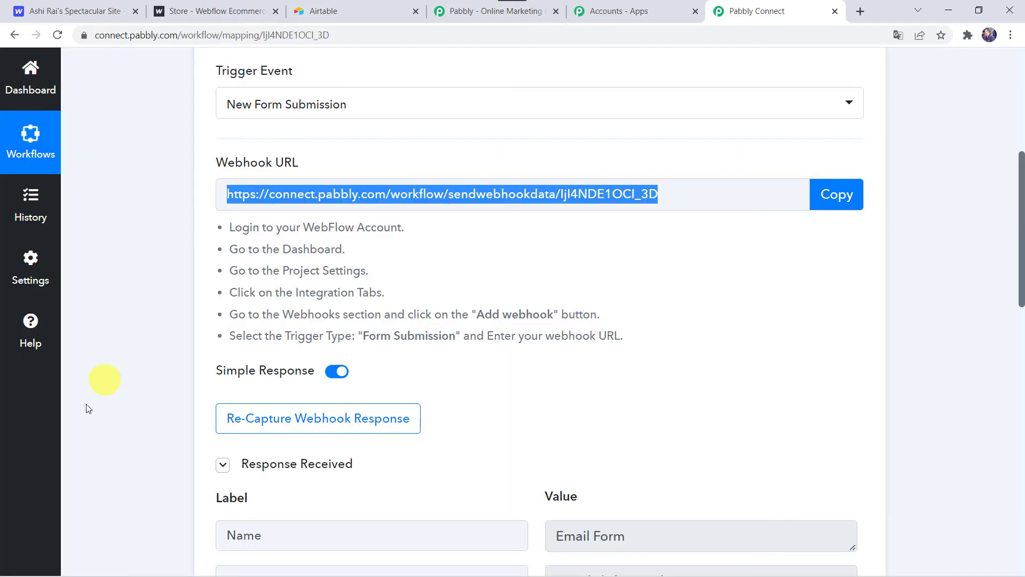
{"action": "scroll", "coordinate": [129, 484], "scroll_direction": "down", "scroll_amount": 7}
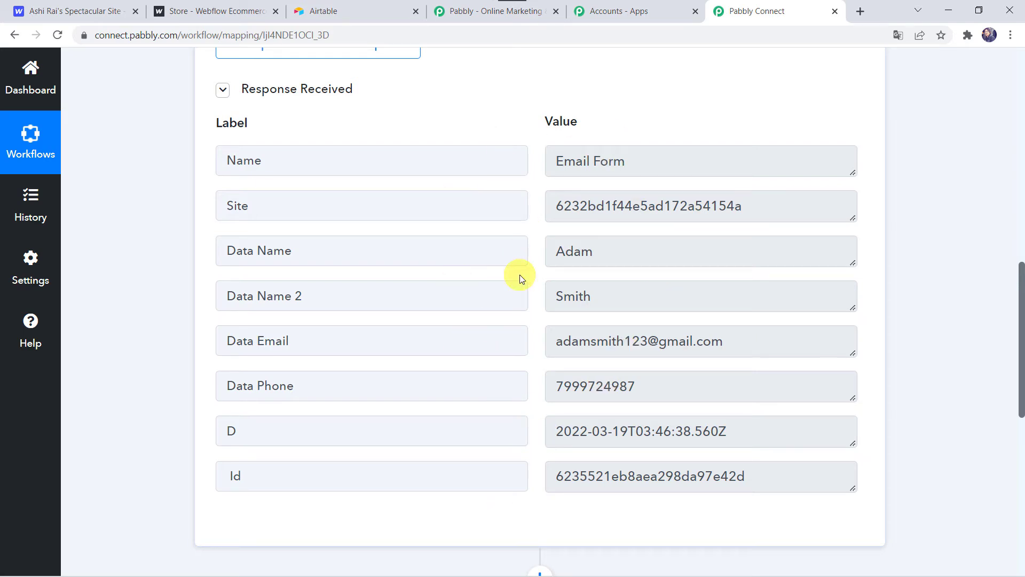
- Set Airtable as the workflow's action application with Create Record as the action event
{"action": "scroll", "coordinate": [137, 435], "scroll_direction": "down", "scroll_amount": 9}
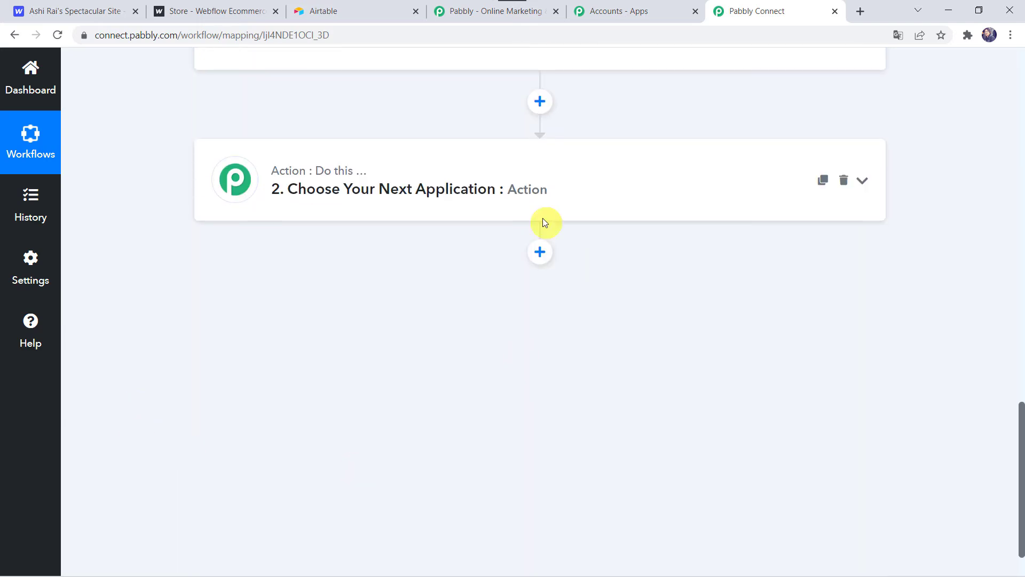
{"action": "left_click", "coordinate": [488, 191]}
{"action": "left_click", "coordinate": [339, 285]}
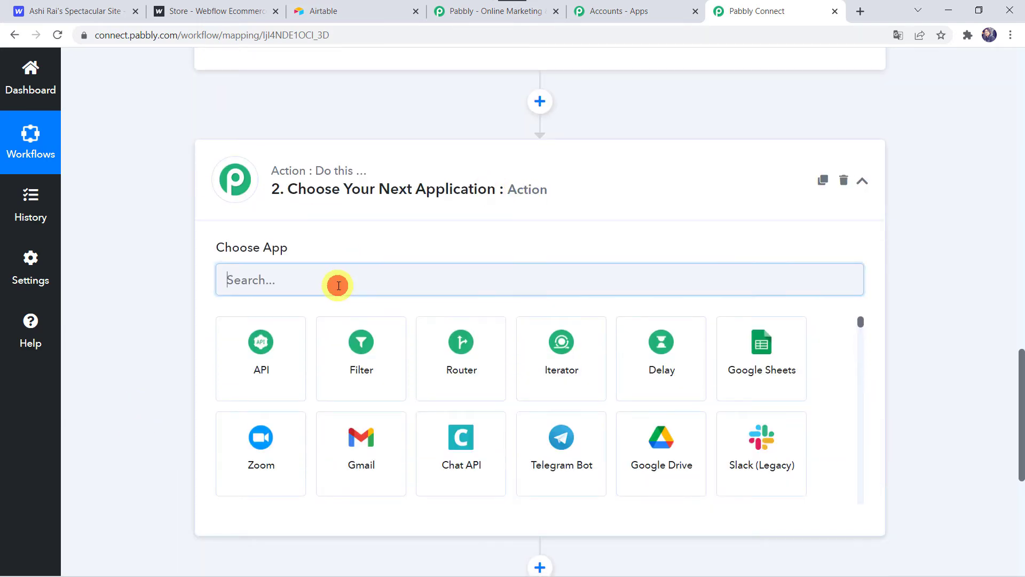
{"action": "type", "text": "Airta"}
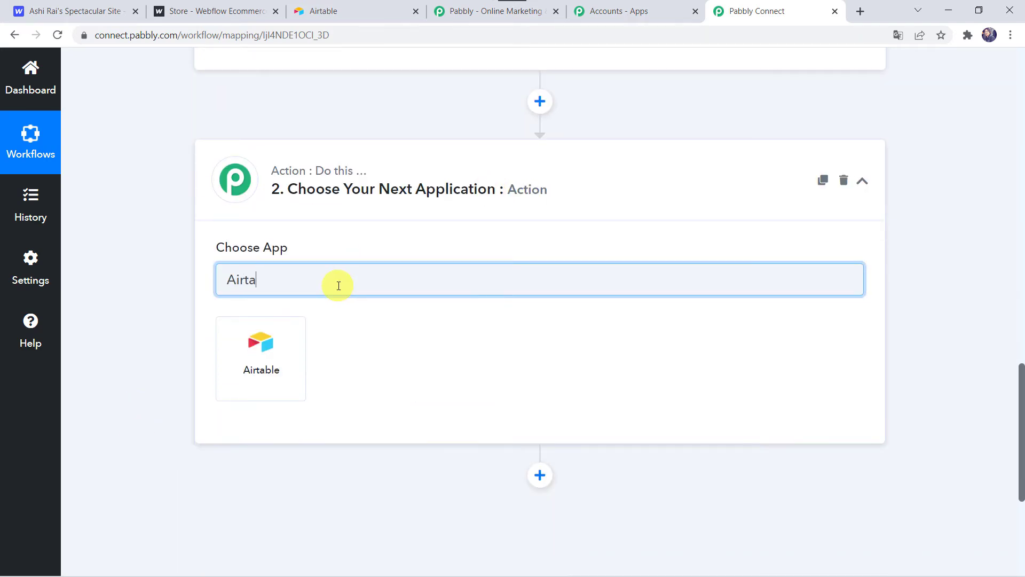
{"action": "left_click", "coordinate": [269, 370]}
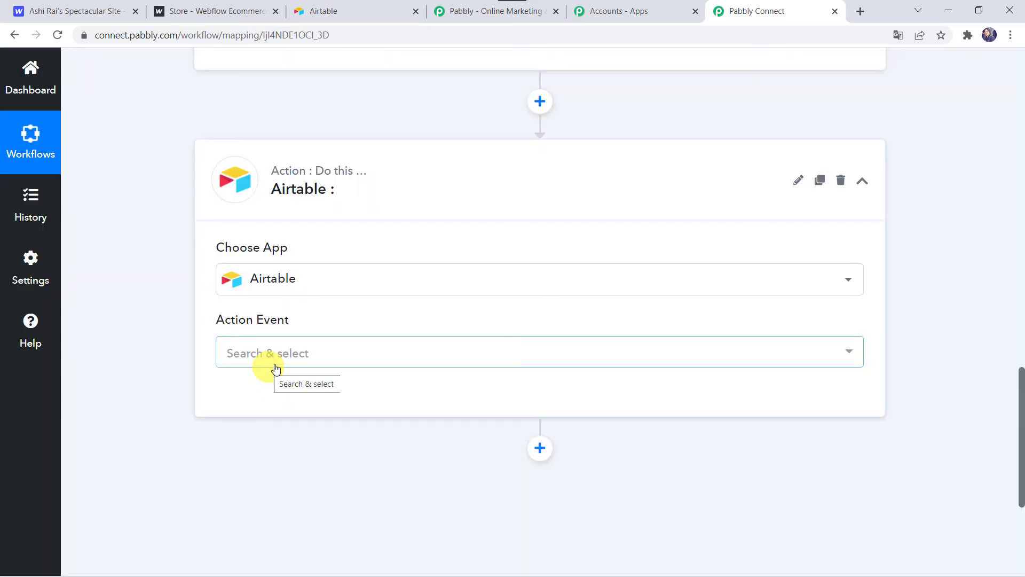
{"action": "left_click", "coordinate": [274, 355]}
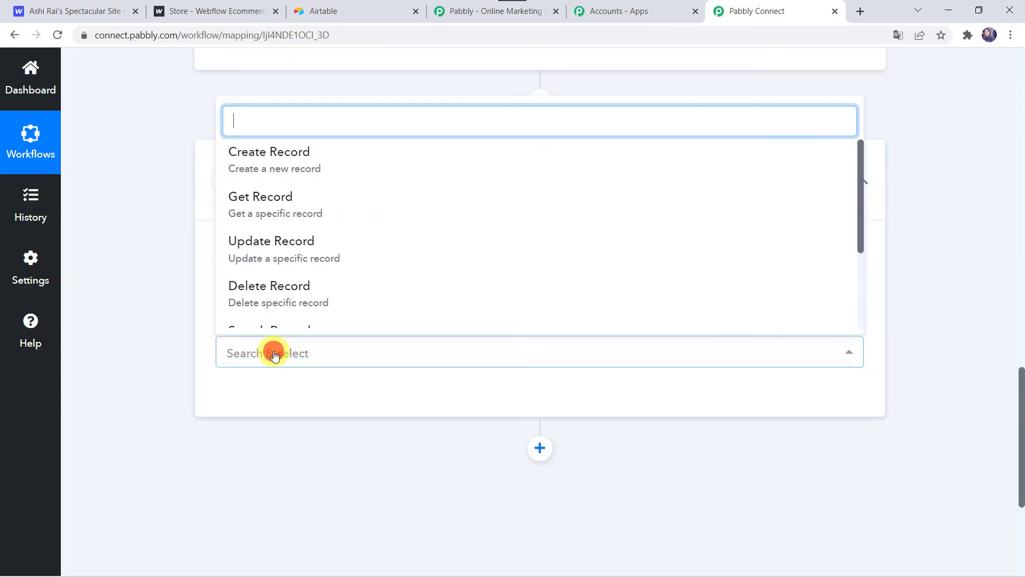
{"action": "left_click", "coordinate": [256, 153]}
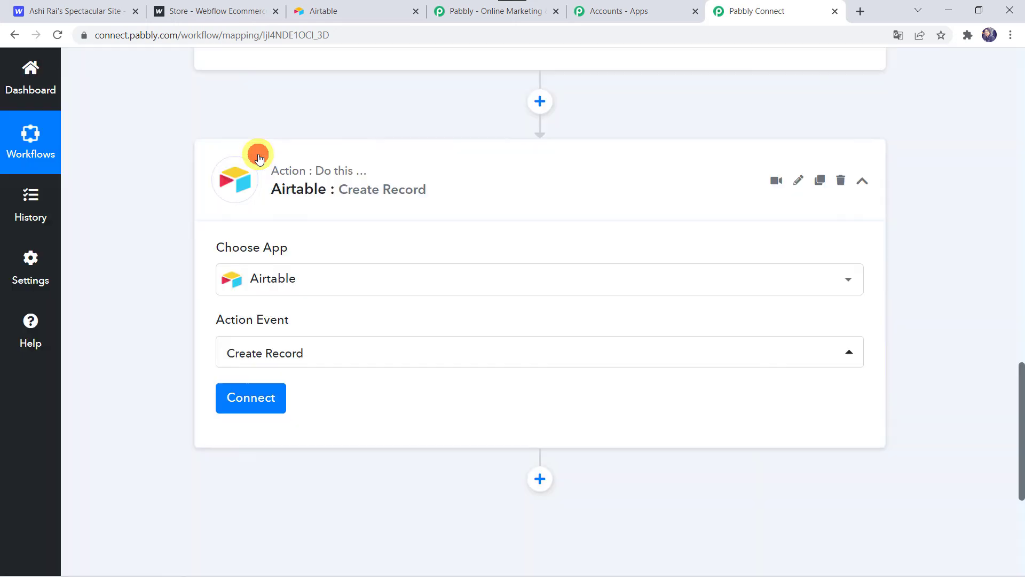
- Start adding a new Airtable connection and copy the personal API key from the Airtable account page
{"action": "left_click", "coordinate": [264, 402]}
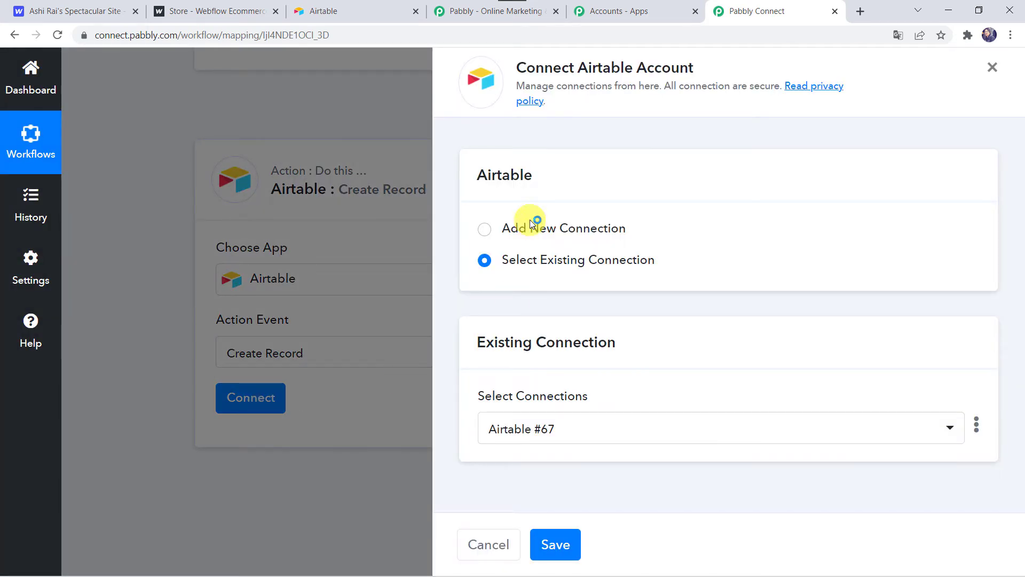
{"action": "left_click", "coordinate": [523, 230]}
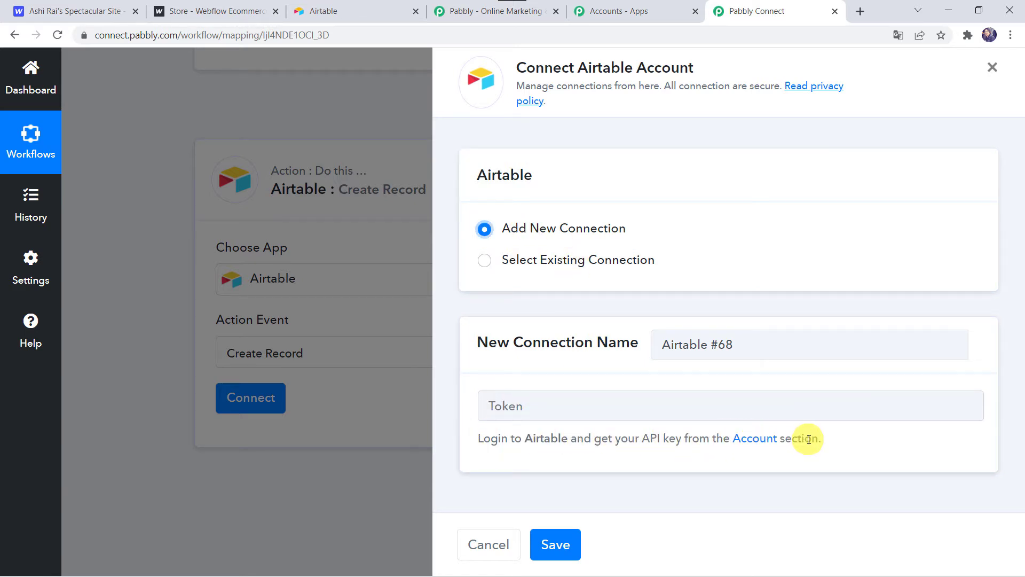
{"action": "left_click", "coordinate": [359, 9]}
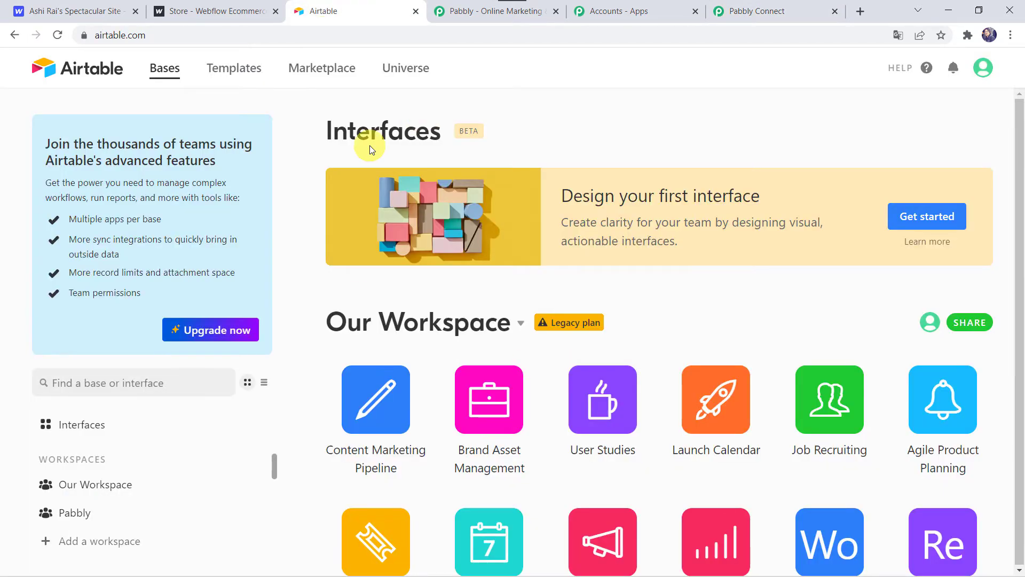
{"action": "left_click", "coordinate": [979, 69]}
{"action": "left_click", "coordinate": [865, 137]}
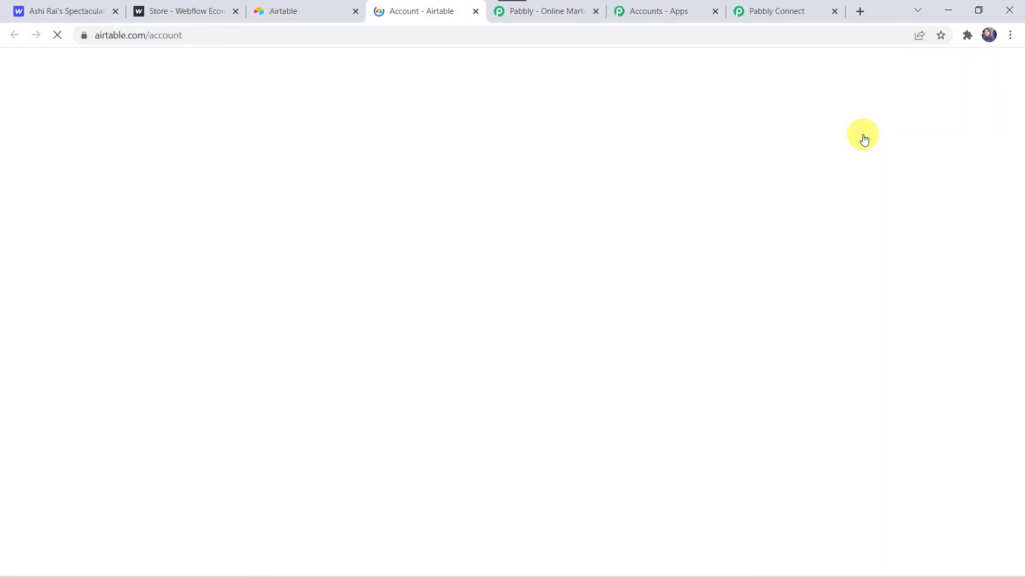
{"action": "scroll", "coordinate": [482, 433], "scroll_direction": "down", "scroll_amount": 5}
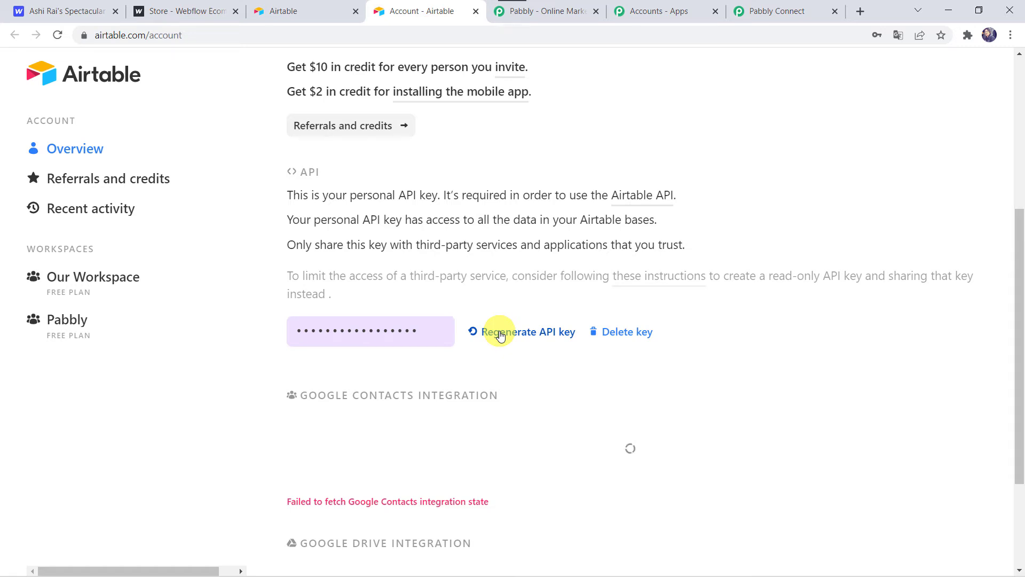
{"action": "left_click", "coordinate": [345, 329]}
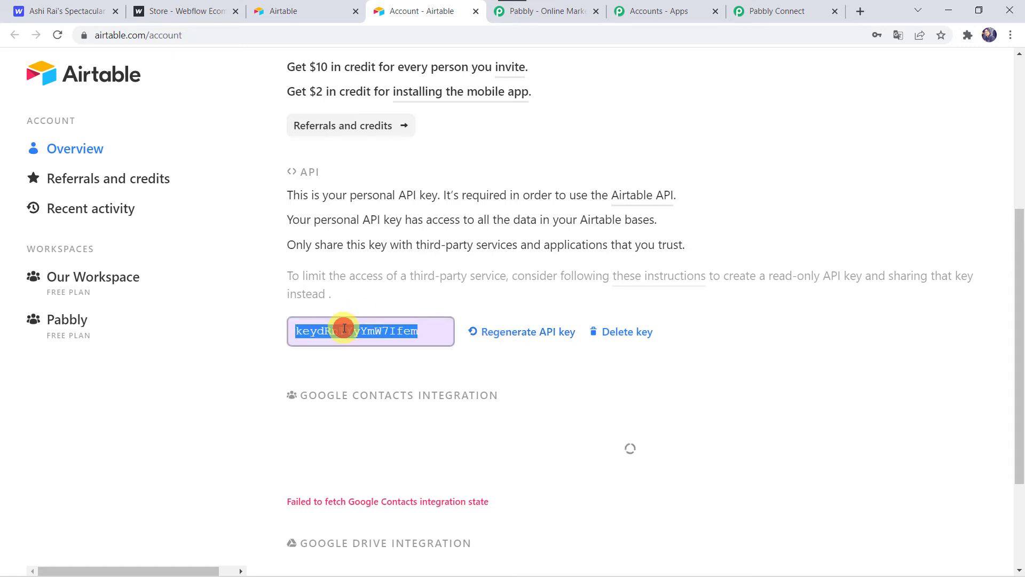
- Return to Pabbly Connect, paste the API key as the connection's token and save the connection
{"action": "left_click", "coordinate": [770, 11]}
{"action": "left_click", "coordinate": [507, 404]}
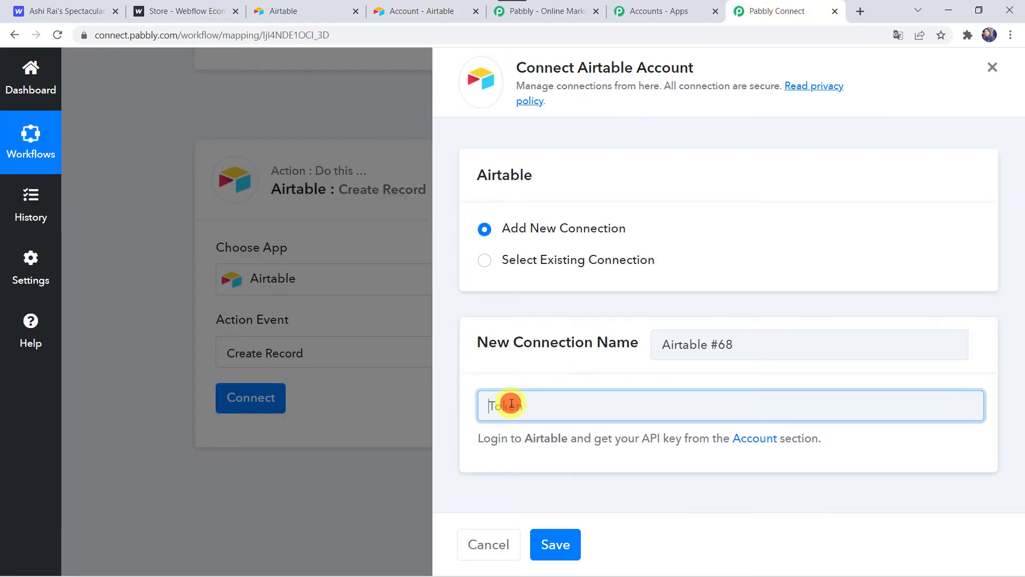
{"action": "right_click", "coordinate": [508, 405]}
{"action": "left_click", "coordinate": [557, 296]}
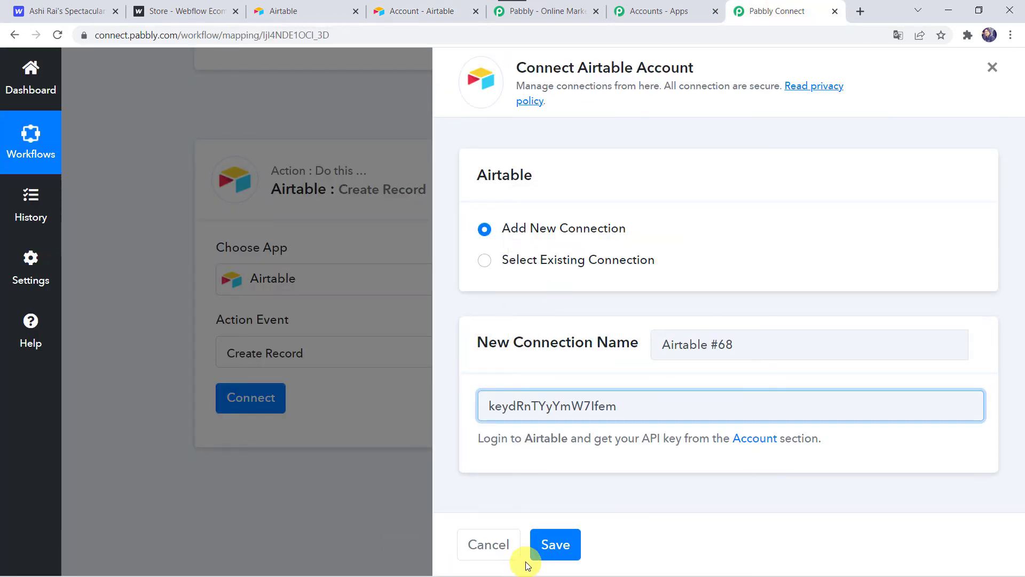
{"action": "left_click", "coordinate": [553, 548]}
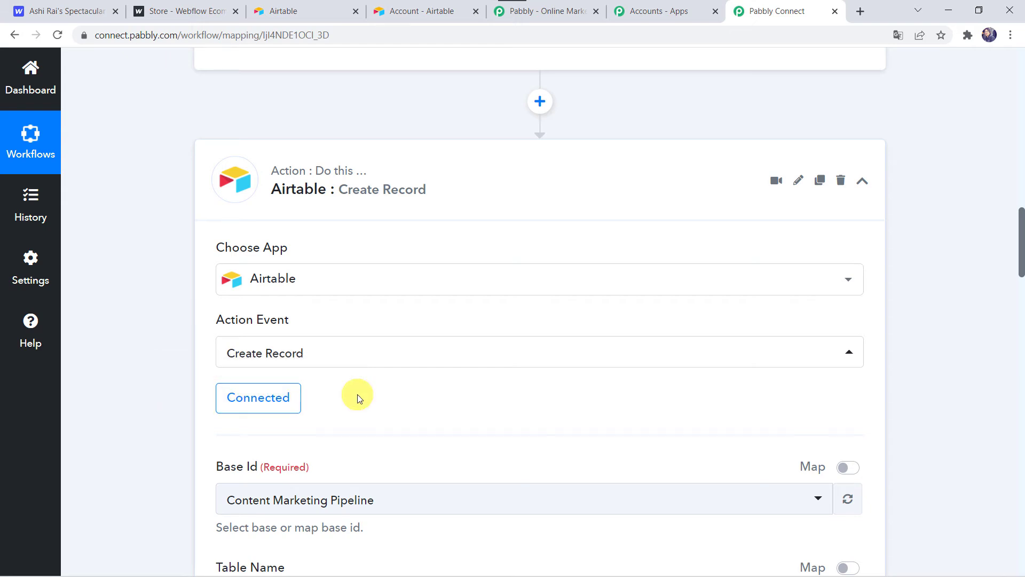
- Switch to Airtable and open the Webflow base in Our Workspace to examine its table and fields
{"action": "scroll", "coordinate": [357, 394], "scroll_direction": "down", "scroll_amount": 2}
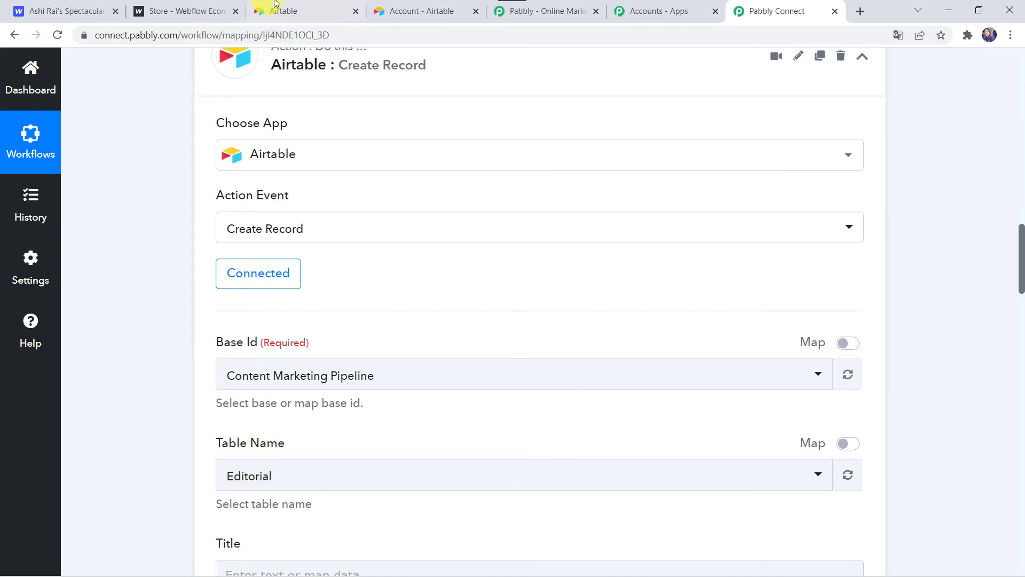
{"action": "left_click", "coordinate": [294, 7]}
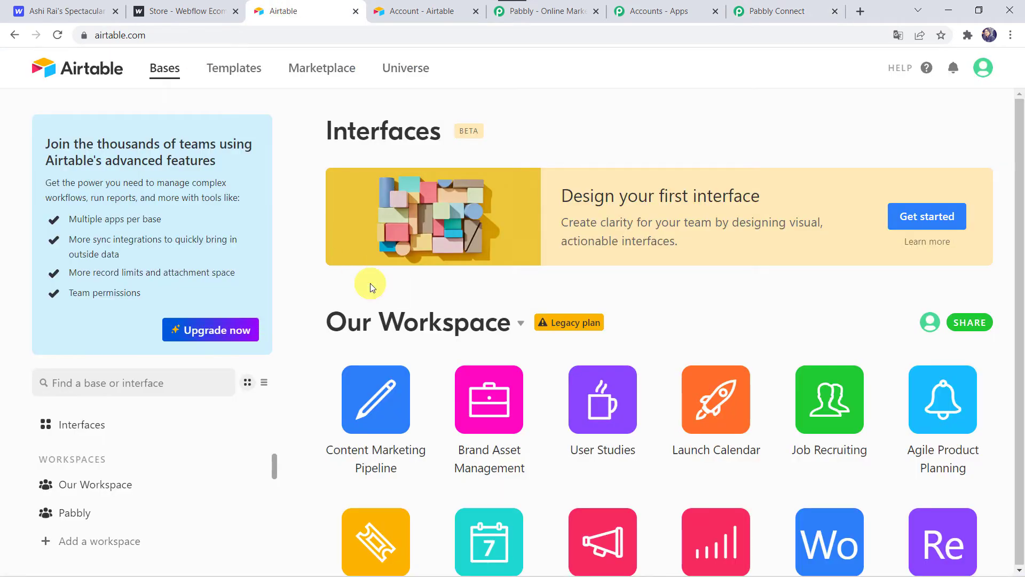
{"action": "scroll", "coordinate": [460, 329], "scroll_direction": "down", "scroll_amount": 6}
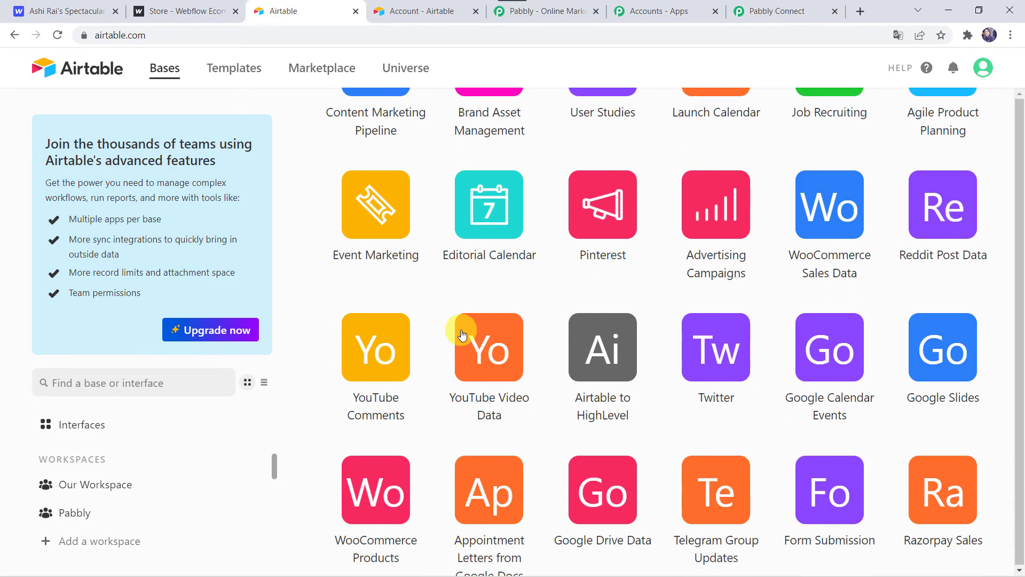
{"action": "scroll", "coordinate": [463, 335], "scroll_direction": "down", "scroll_amount": 9}
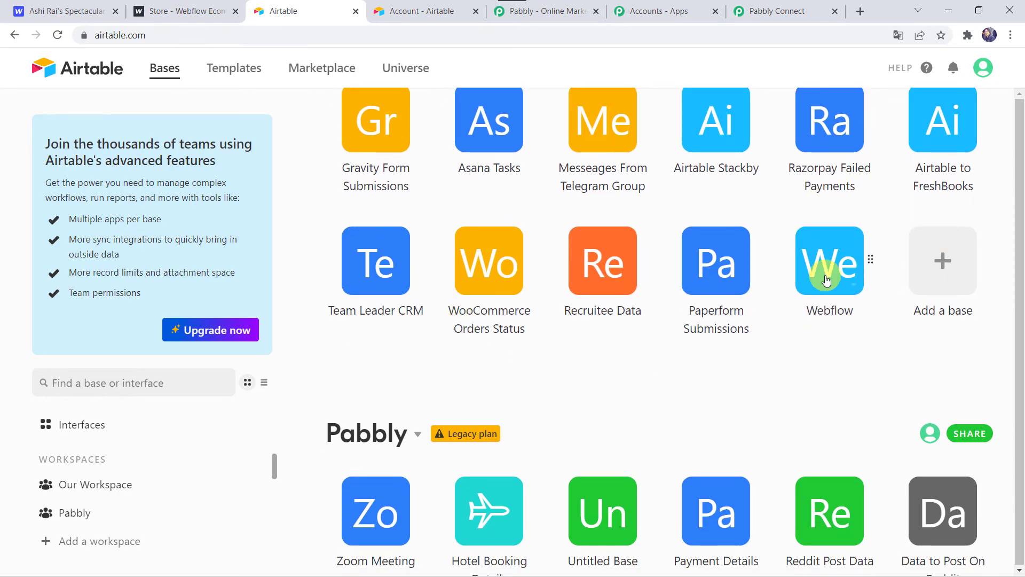
{"action": "left_click", "coordinate": [824, 282]}
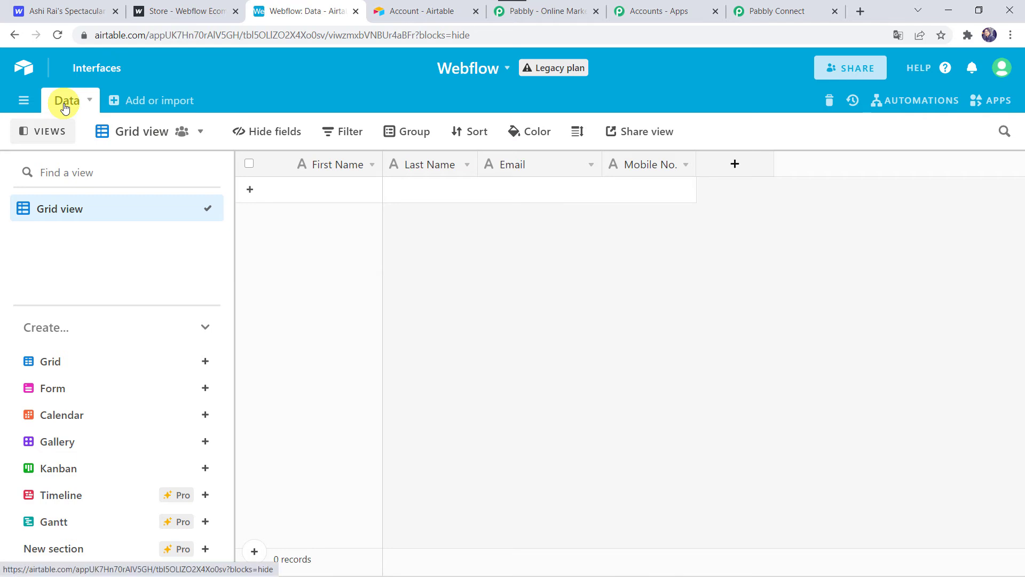
- Return to Pabbly Connect and set the Airtable action's base to Webflow
{"action": "left_click", "coordinate": [754, 8]}
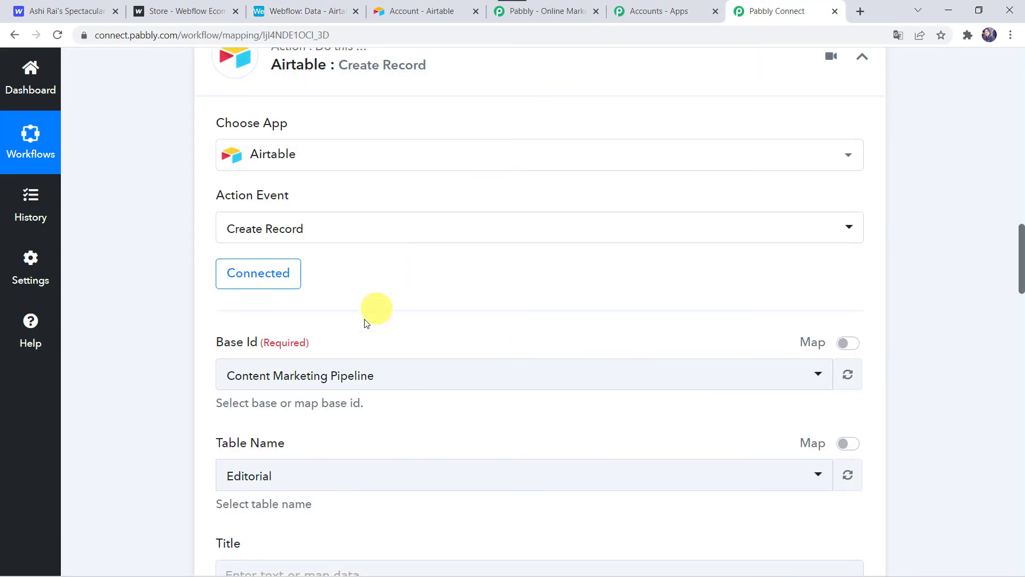
{"action": "left_click", "coordinate": [330, 388]}
{"action": "left_click", "coordinate": [354, 375]}
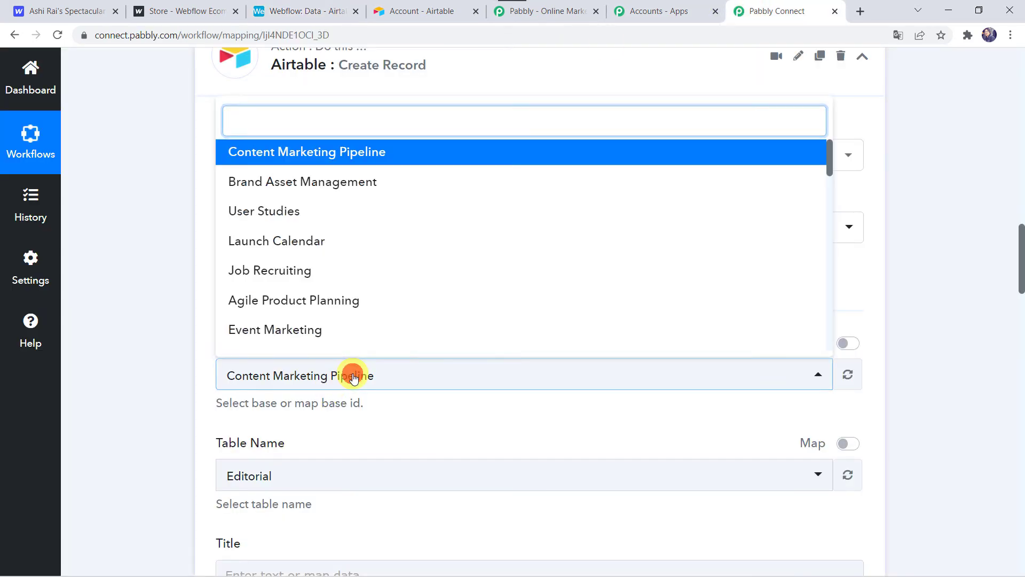
{"action": "left_click", "coordinate": [353, 375]}
{"action": "left_click", "coordinate": [352, 377]}
{"action": "type", "text": "we"}
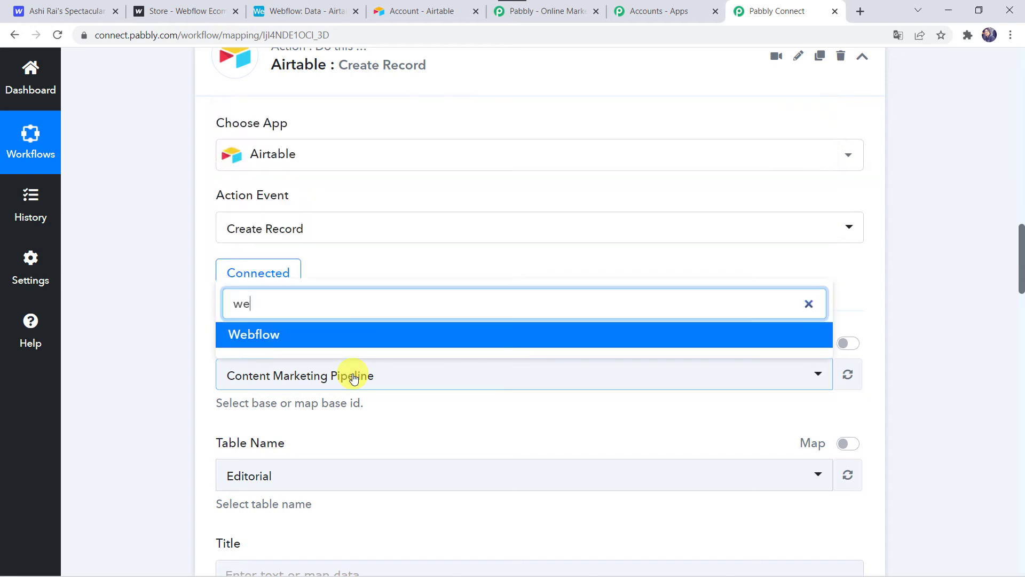
{"action": "left_click", "coordinate": [328, 337]}
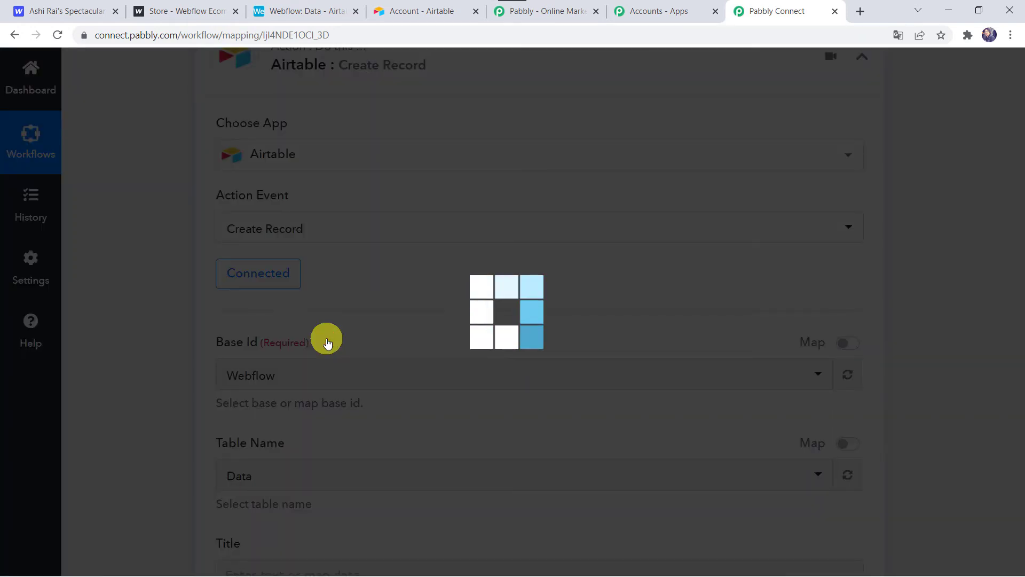
- Select Data as the table name for the Airtable action
{"action": "scroll", "coordinate": [328, 342], "scroll_direction": "down", "scroll_amount": 4}
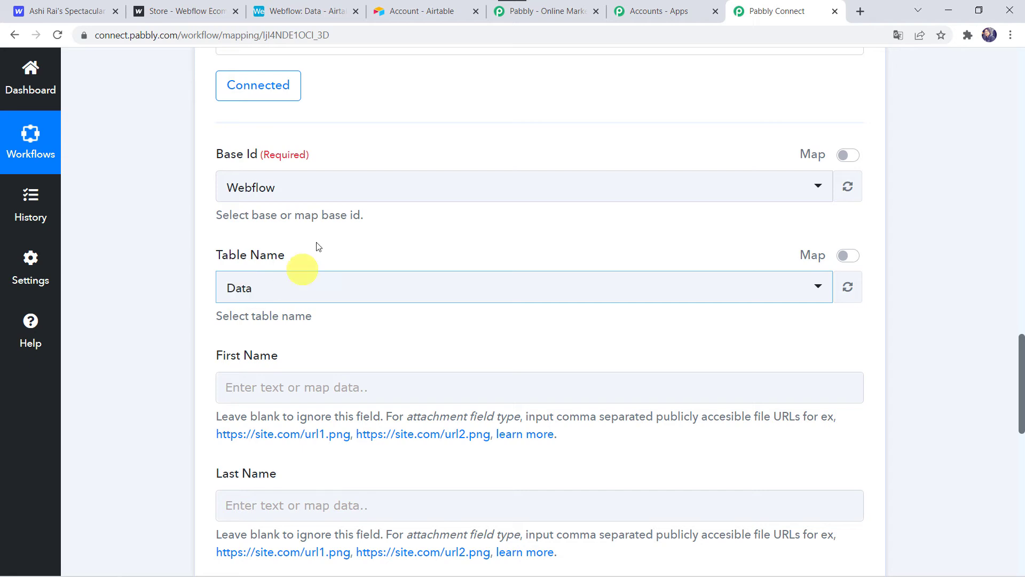
{"action": "left_click", "coordinate": [265, 289]}
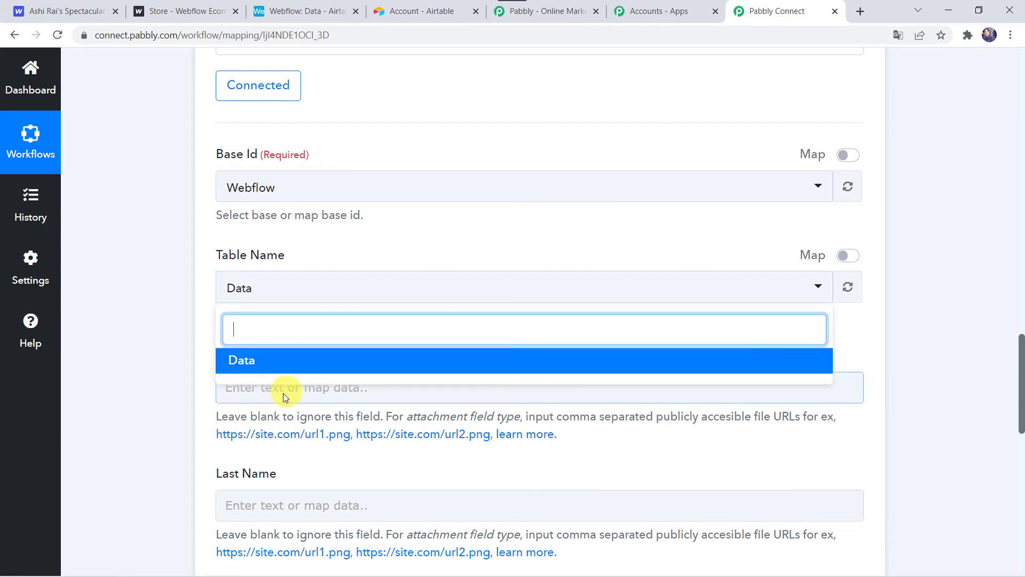
{"action": "left_click", "coordinate": [278, 367]}
- Map the Airtable First Name field to Data Name from the Webflow New Form Submission response
{"action": "scroll", "coordinate": [150, 345], "scroll_direction": "down", "scroll_amount": 4}
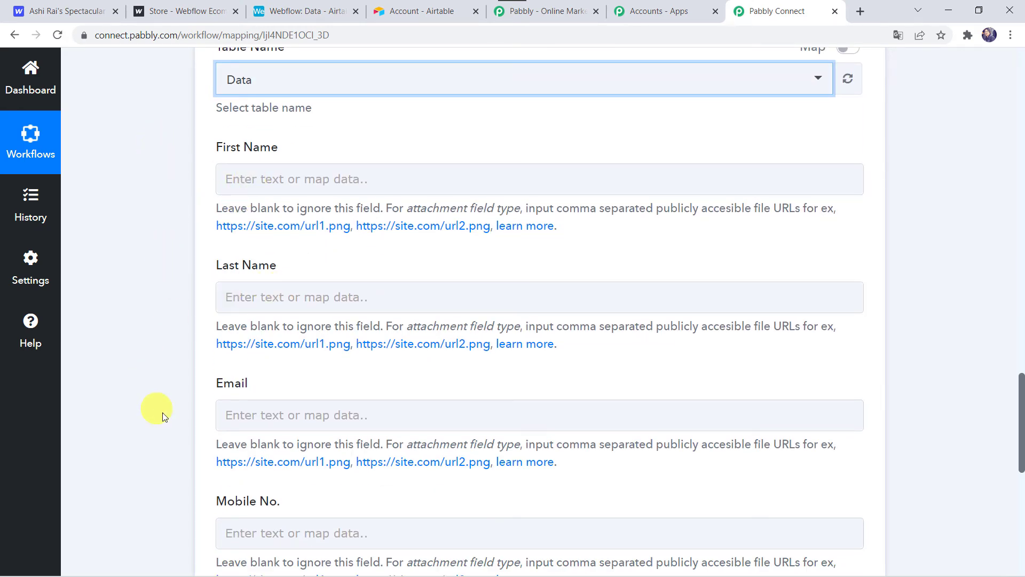
{"action": "scroll", "coordinate": [187, 317], "scroll_direction": "up", "scroll_amount": 15}
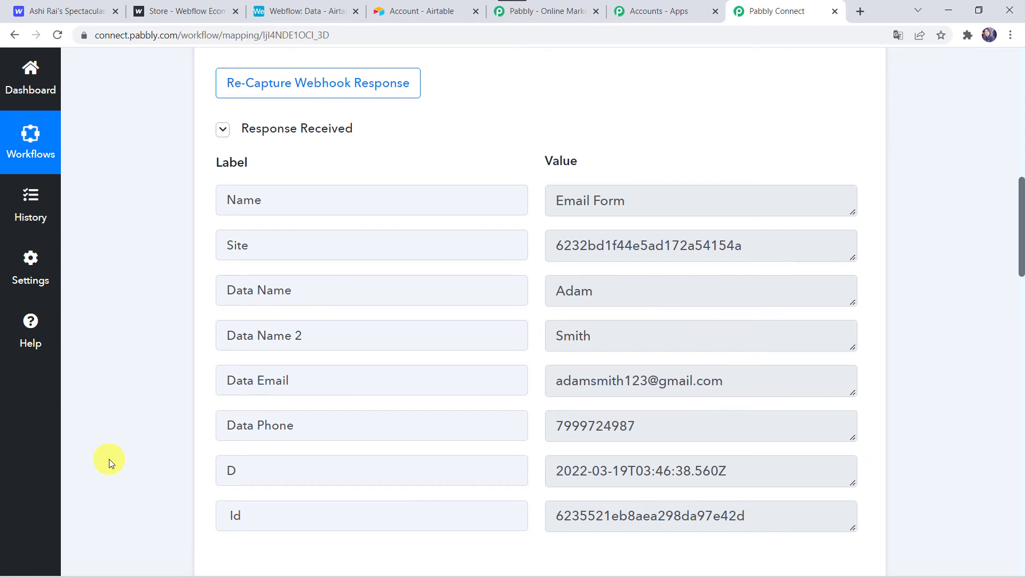
{"action": "scroll", "coordinate": [109, 459], "scroll_direction": "down", "scroll_amount": 15}
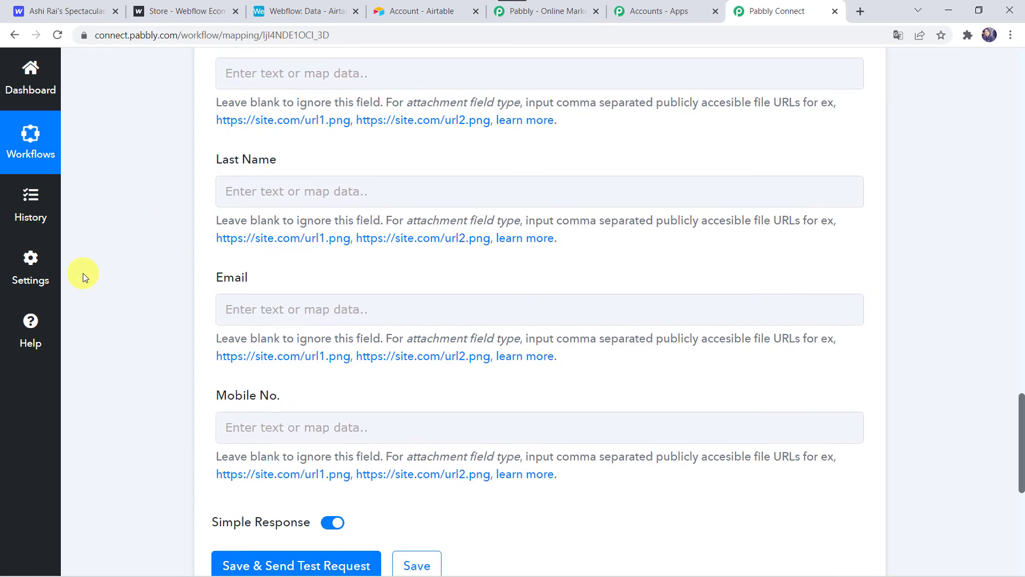
{"action": "scroll", "coordinate": [84, 277], "scroll_direction": "up", "scroll_amount": 3}
{"action": "left_click", "coordinate": [231, 256]}
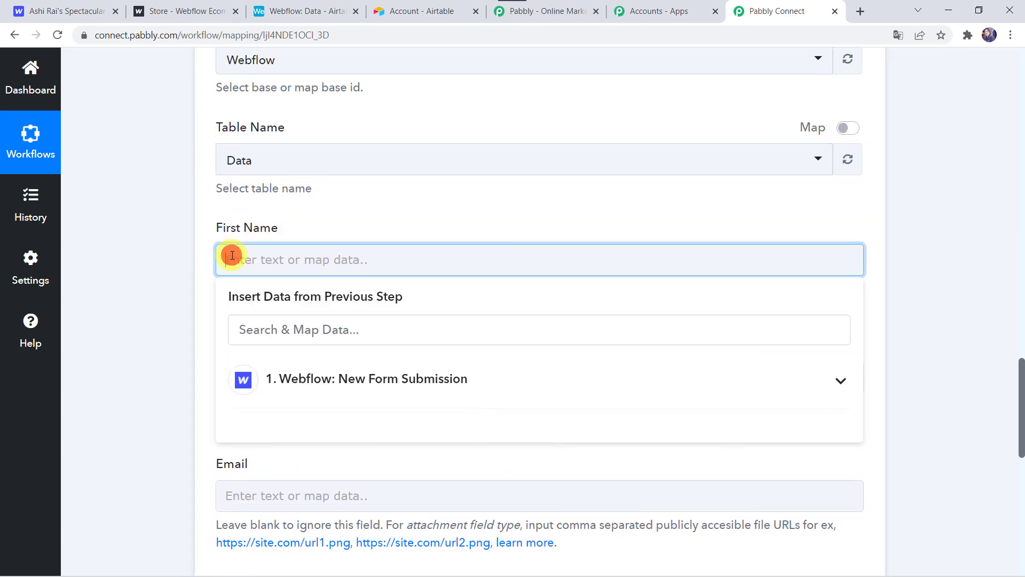
{"action": "left_click", "coordinate": [295, 377]}
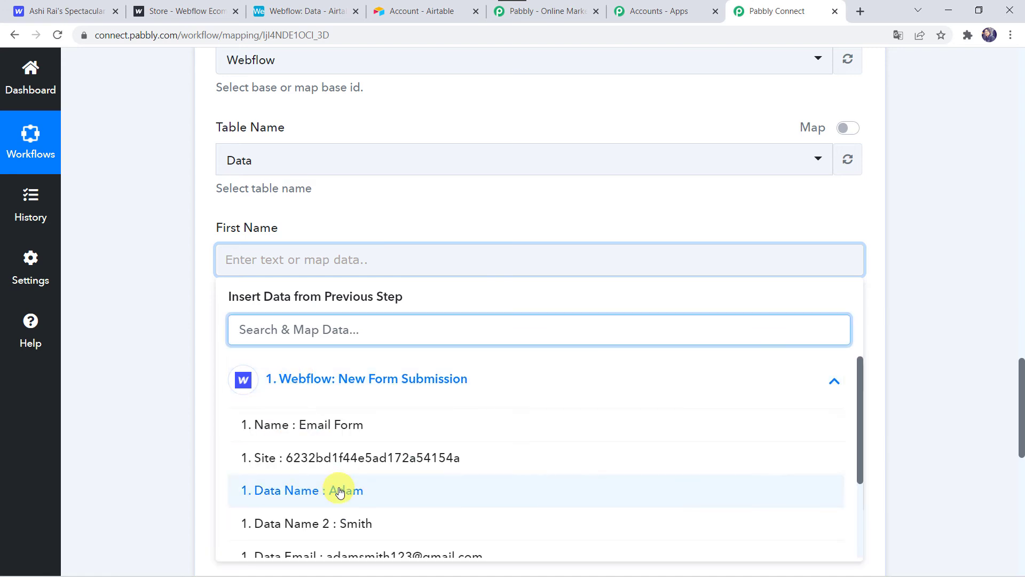
{"action": "left_click", "coordinate": [325, 478]}
{"action": "left_click", "coordinate": [102, 368]}
- Map the Last Name field to Data Name 2 from the Webflow form submission
{"action": "scroll", "coordinate": [102, 366], "scroll_direction": "down", "scroll_amount": 3}
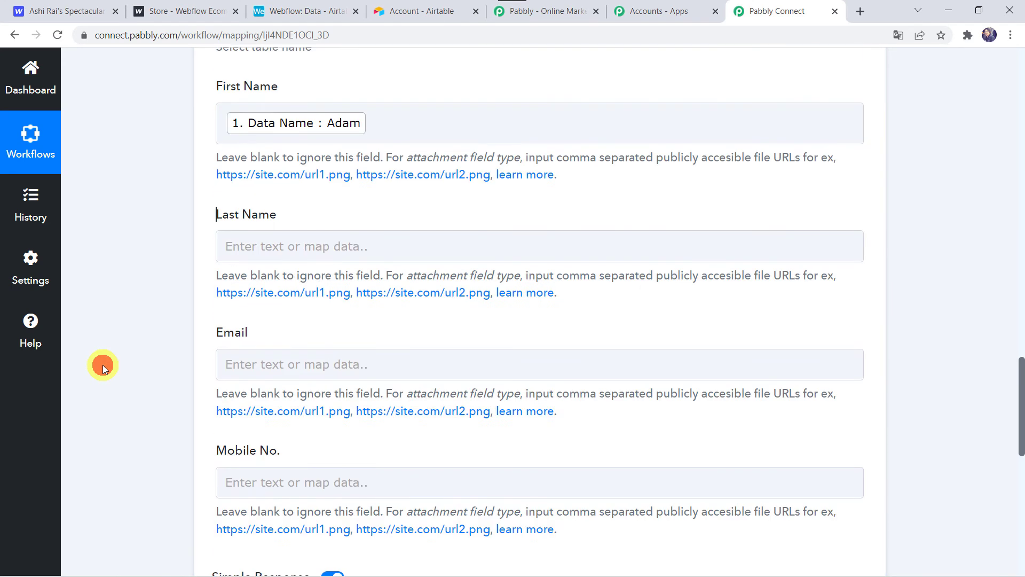
{"action": "left_click", "coordinate": [237, 247]}
{"action": "left_click", "coordinate": [272, 371]}
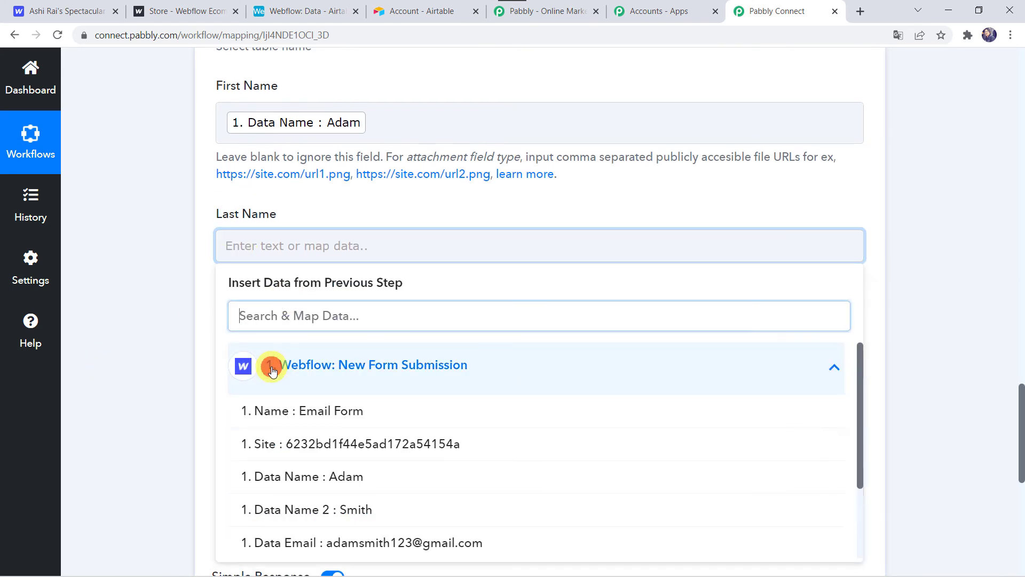
{"action": "left_click", "coordinate": [360, 515]}
{"action": "left_click", "coordinate": [188, 372]}
- Map the Email field to Data Email from the Webflow form submission
{"action": "scroll", "coordinate": [188, 371], "scroll_direction": "down", "scroll_amount": 2}
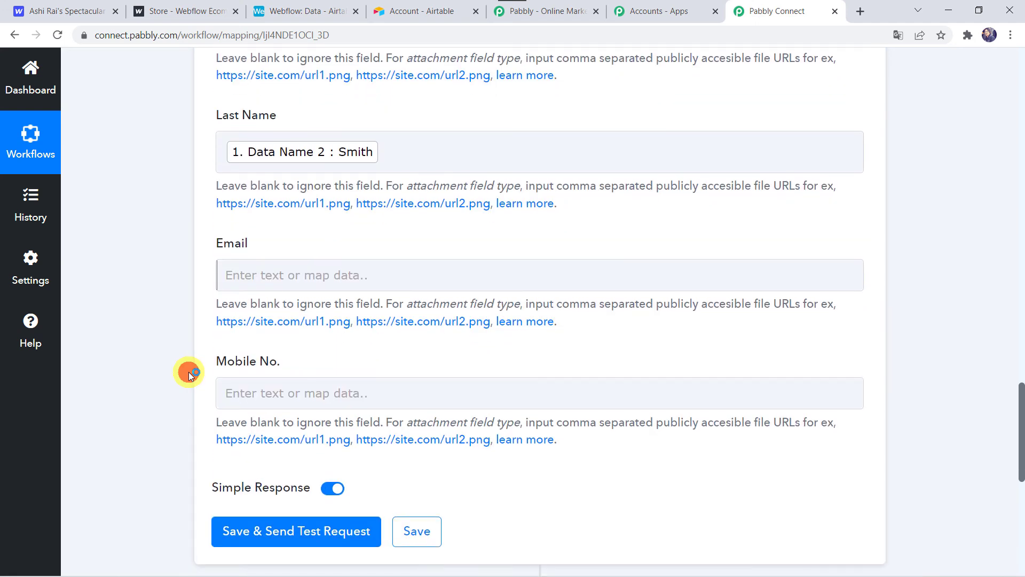
{"action": "left_click", "coordinate": [233, 271]}
{"action": "left_click", "coordinate": [295, 389]}
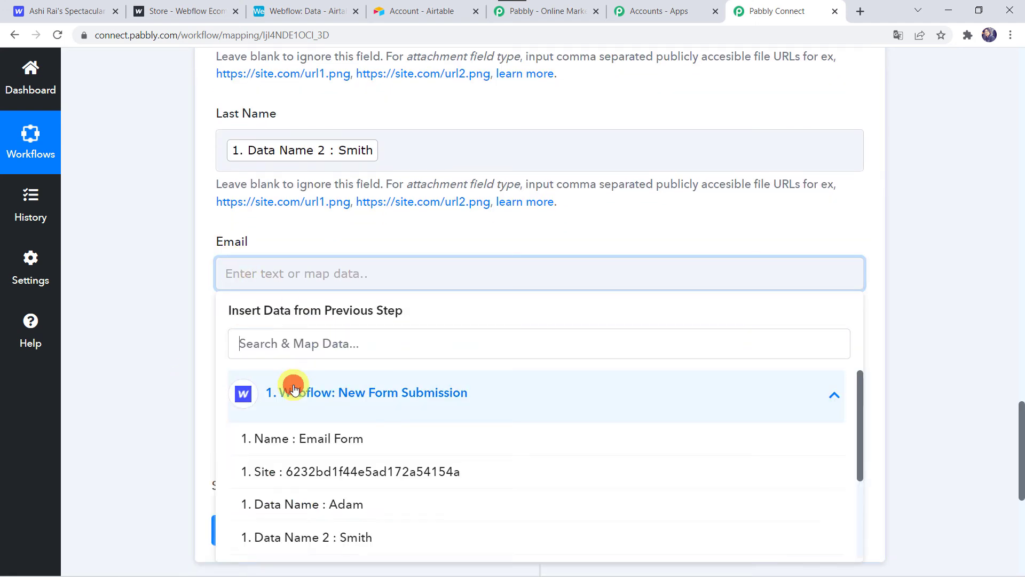
{"action": "scroll", "coordinate": [360, 521], "scroll_direction": "down", "scroll_amount": 2}
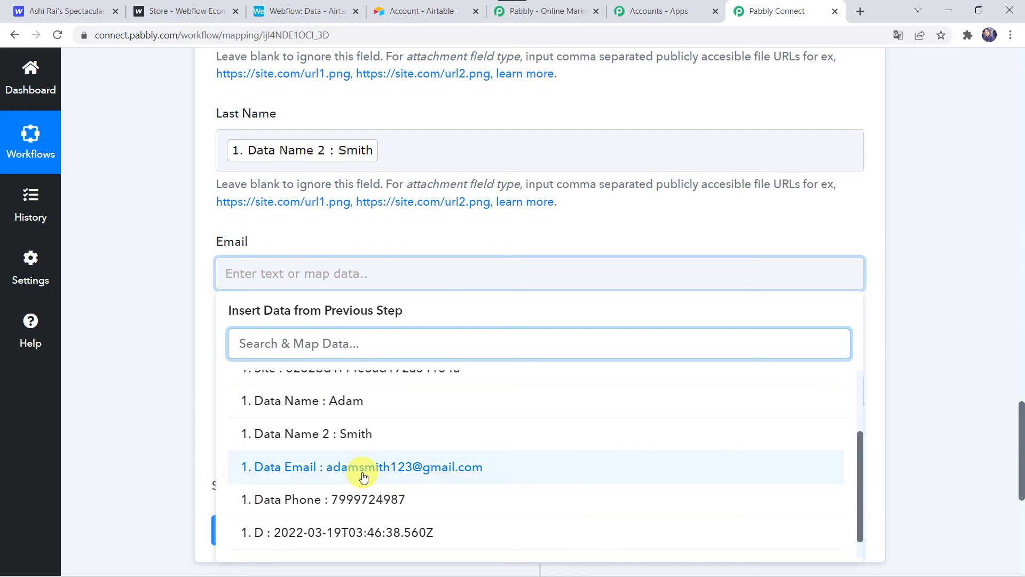
{"action": "left_click", "coordinate": [362, 473]}
{"action": "left_click", "coordinate": [127, 380]}
- Map the Mobile No. field to Data Phone from the Webflow form submission
{"action": "scroll", "coordinate": [128, 381], "scroll_direction": "down", "scroll_amount": 1}
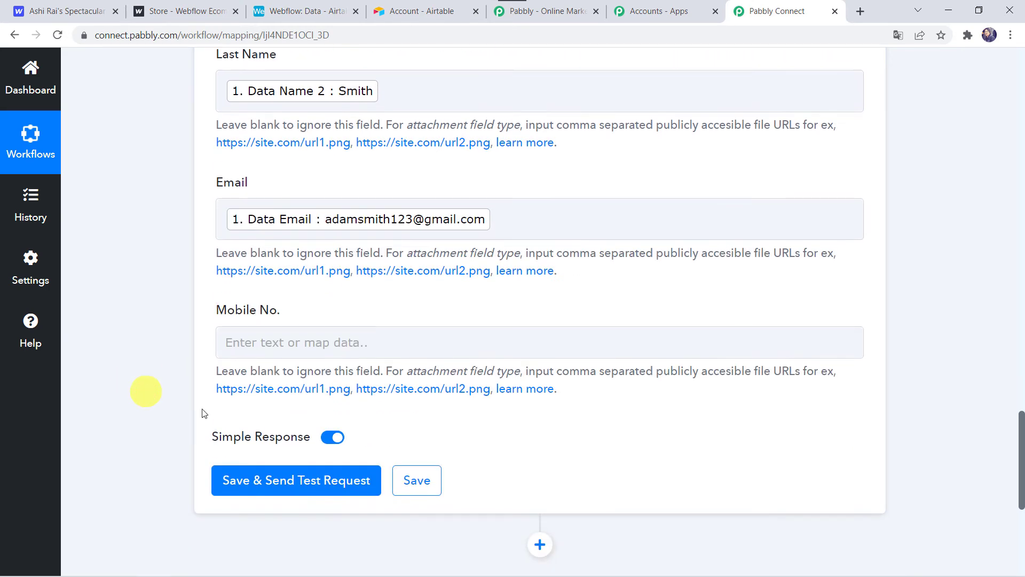
{"action": "left_click", "coordinate": [241, 341]}
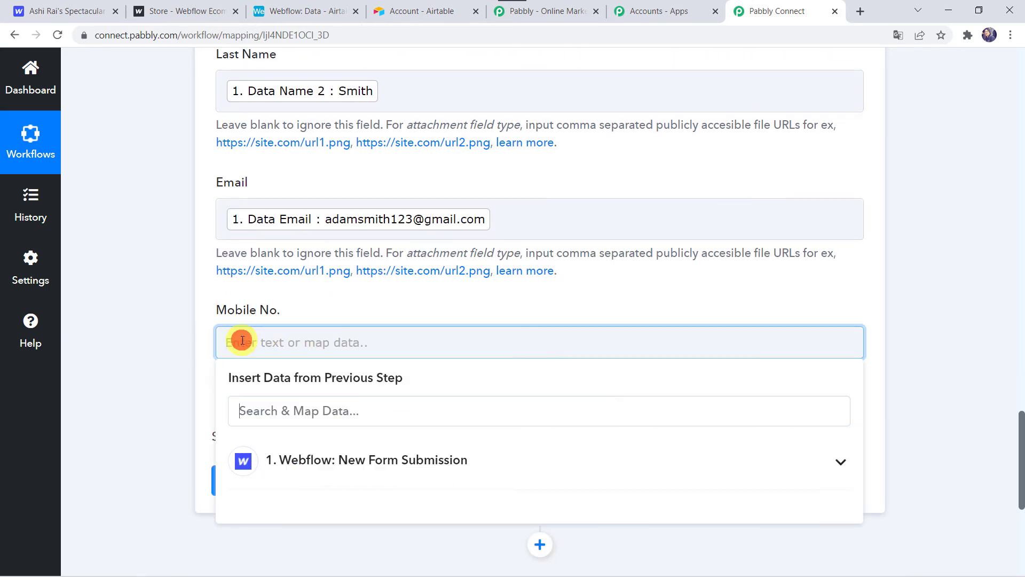
{"action": "left_click", "coordinate": [299, 462]}
{"action": "scroll", "coordinate": [297, 464], "scroll_direction": "down", "scroll_amount": 2}
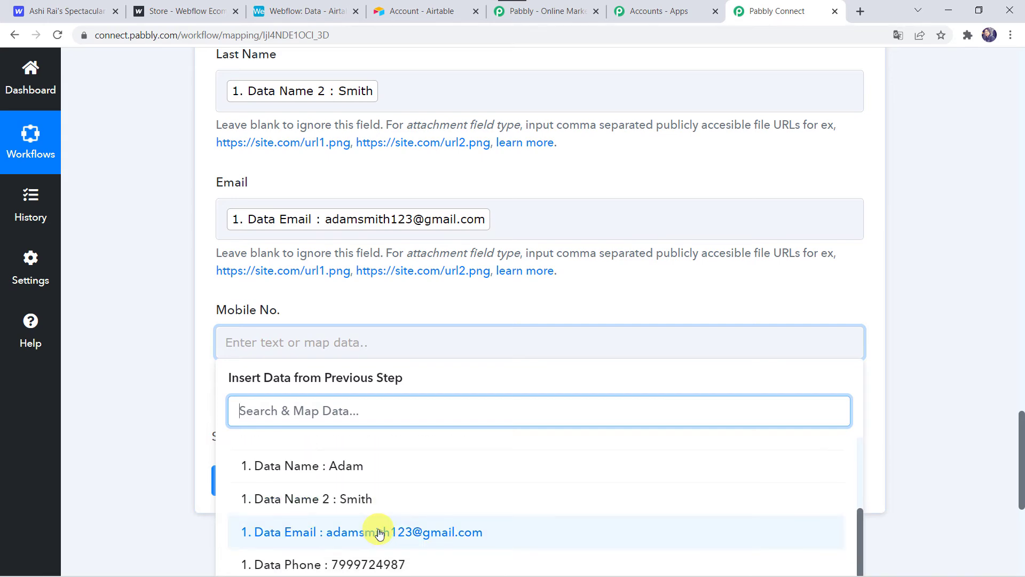
{"action": "left_click", "coordinate": [334, 566]}
{"action": "left_click", "coordinate": [133, 337]}
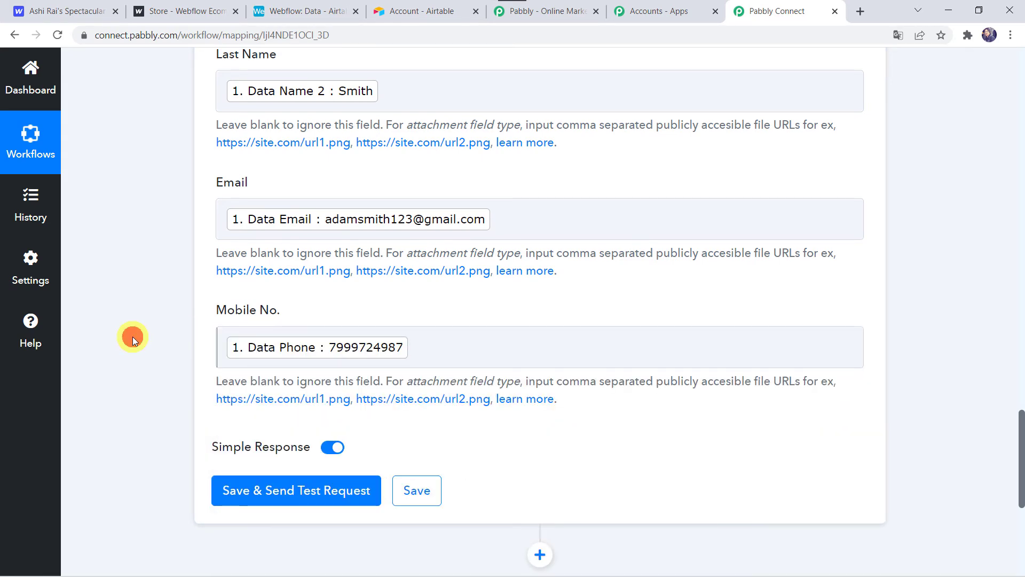
- Save the mapped Airtable action with a test request and check the response received
{"action": "scroll", "coordinate": [132, 340], "scroll_direction": "up", "scroll_amount": 5}
{"action": "scroll", "coordinate": [132, 337], "scroll_direction": "up", "scroll_amount": 1}
{"action": "scroll", "coordinate": [132, 336], "scroll_direction": "down", "scroll_amount": 6}
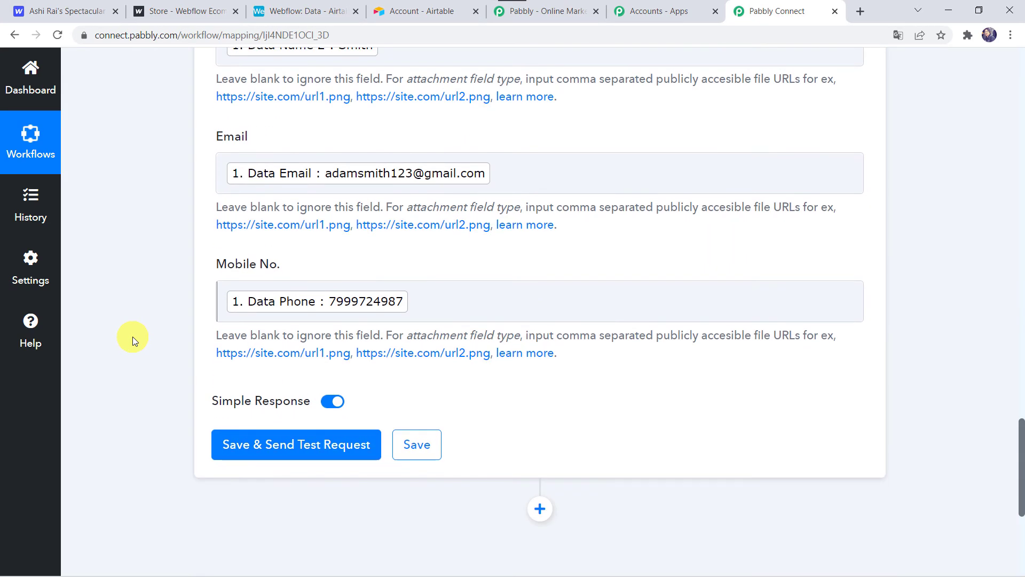
{"action": "left_click", "coordinate": [305, 445]}
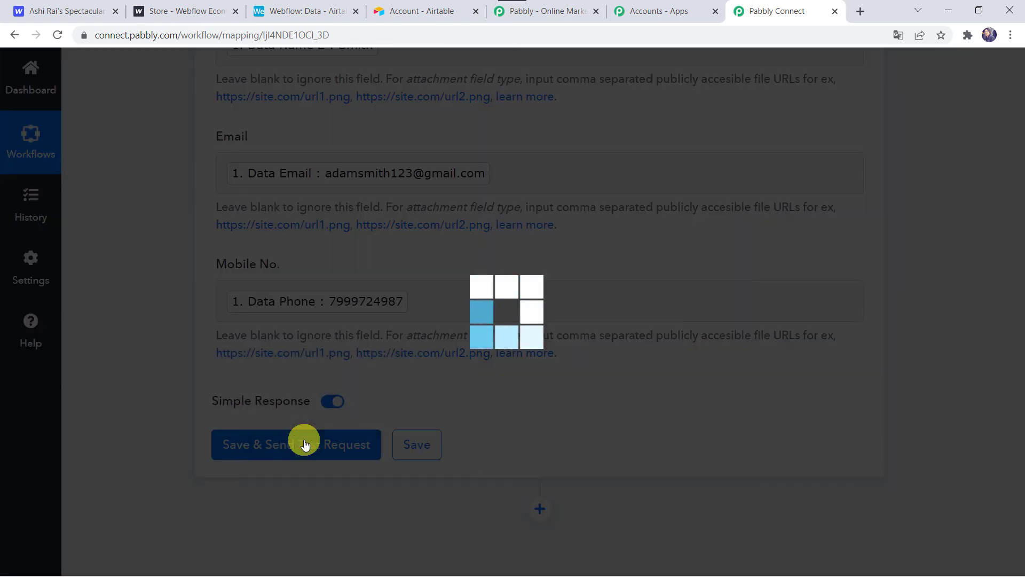
{"action": "scroll", "coordinate": [305, 445], "scroll_direction": "down", "scroll_amount": 5}
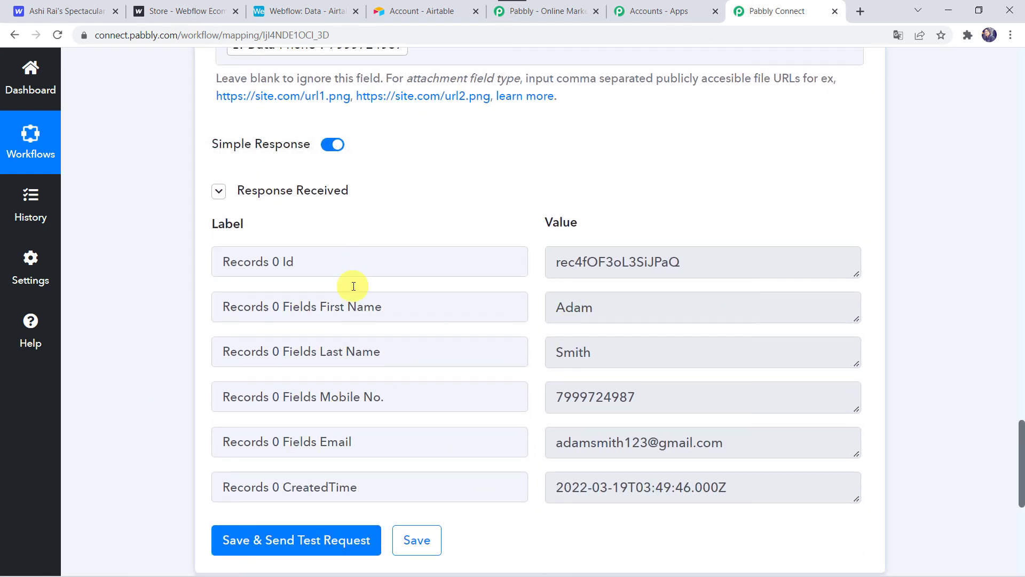
- Switch to Airtable's Data table and widen its Email column, and return to Pabbly Connect to save the Create Record action
{"action": "left_click", "coordinate": [297, 10]}
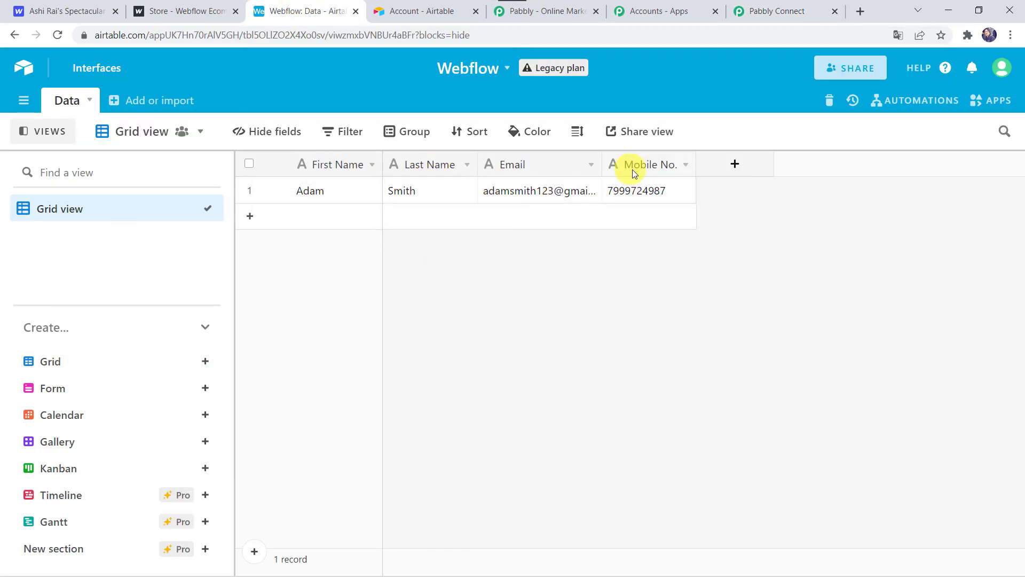
{"action": "left_click_drag", "start_coordinate": [603, 154], "coordinate": [650, 154]}
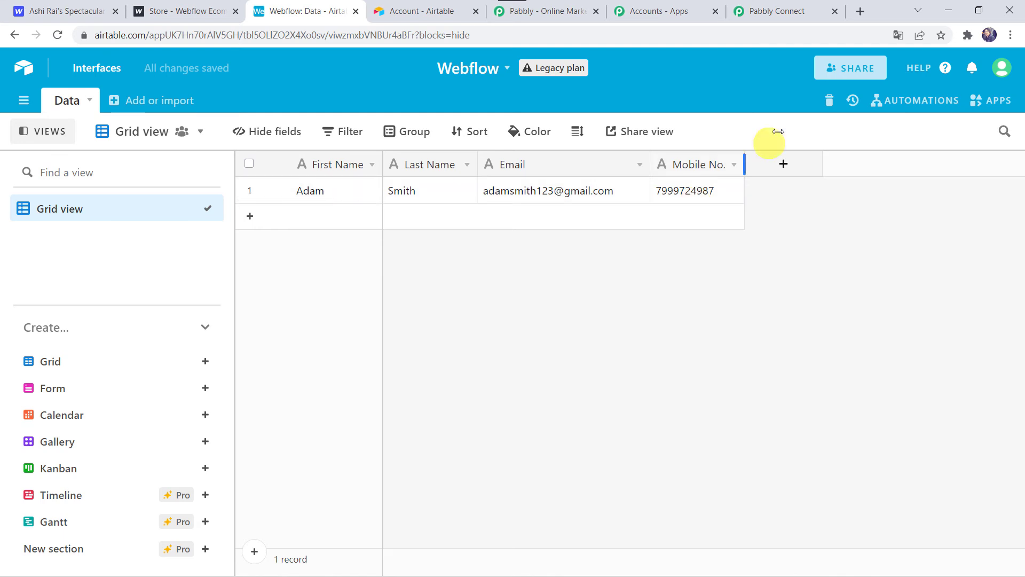
{"action": "left_click", "coordinate": [766, 12]}
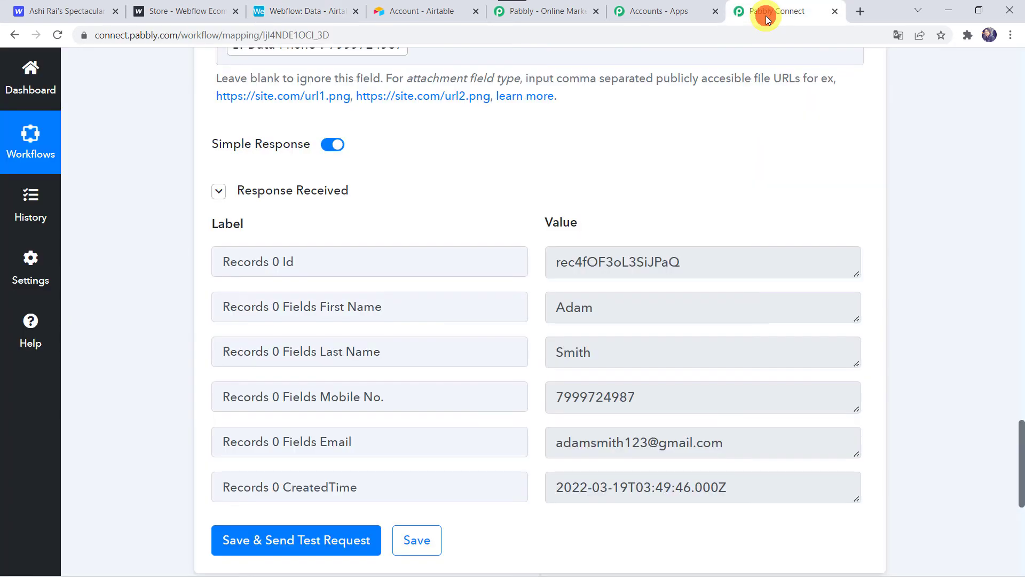
{"action": "left_click", "coordinate": [408, 541]}
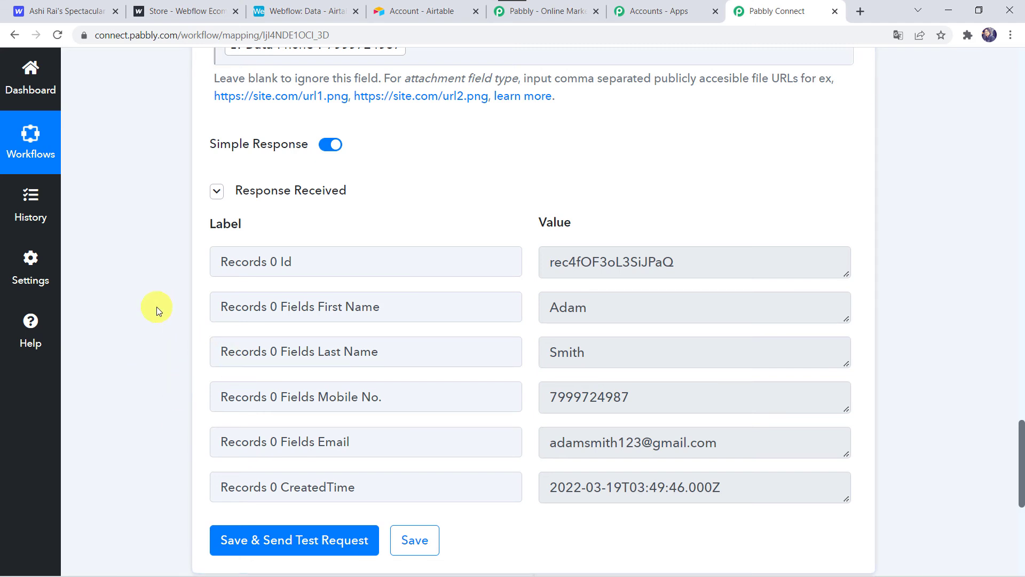
- Switch to the Webflow dashboard and open the published site at its contact form for a new test submission
{"action": "left_click", "coordinate": [176, 7]}
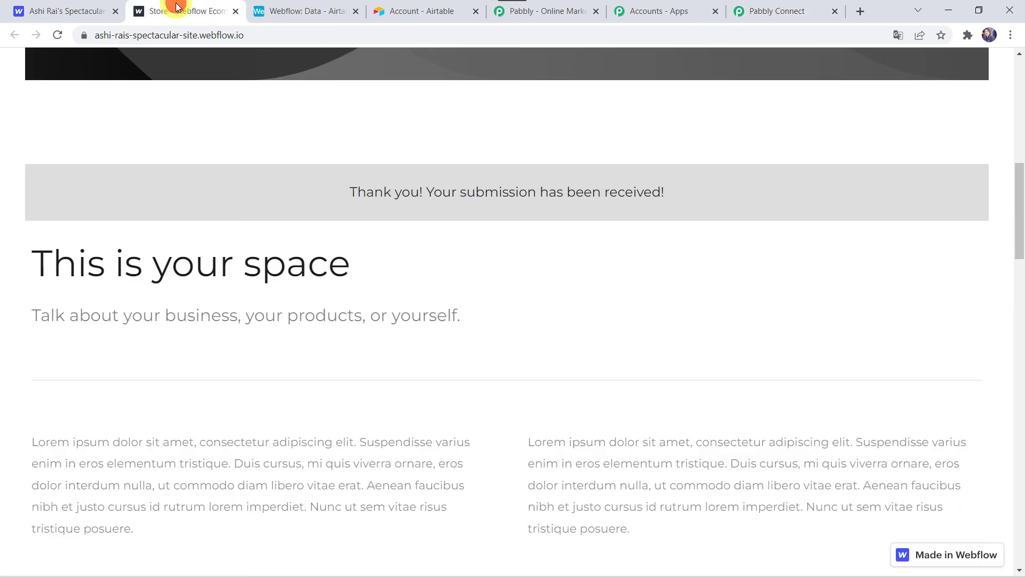
{"action": "left_click", "coordinate": [85, 6]}
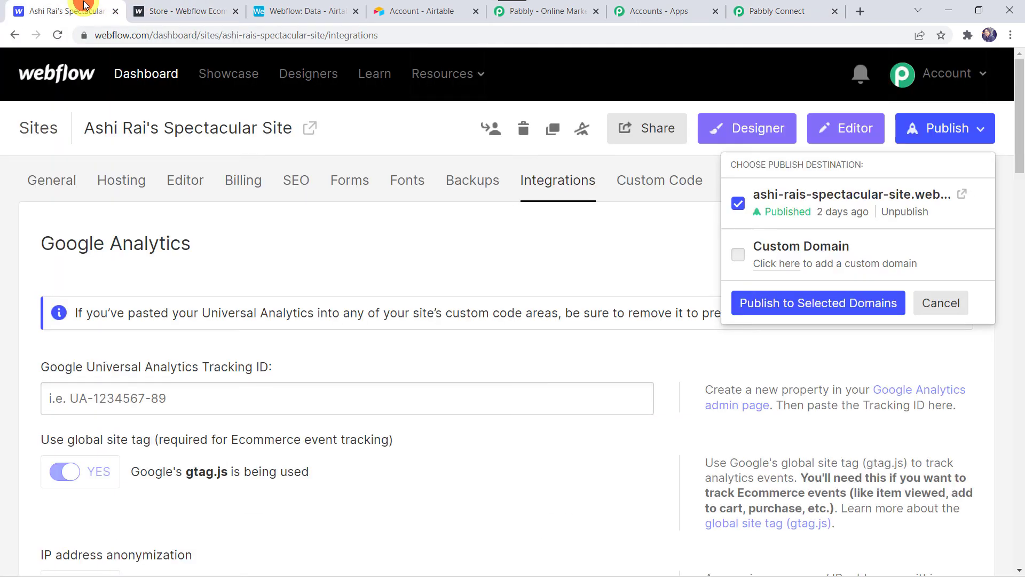
{"action": "left_click", "coordinate": [962, 194]}
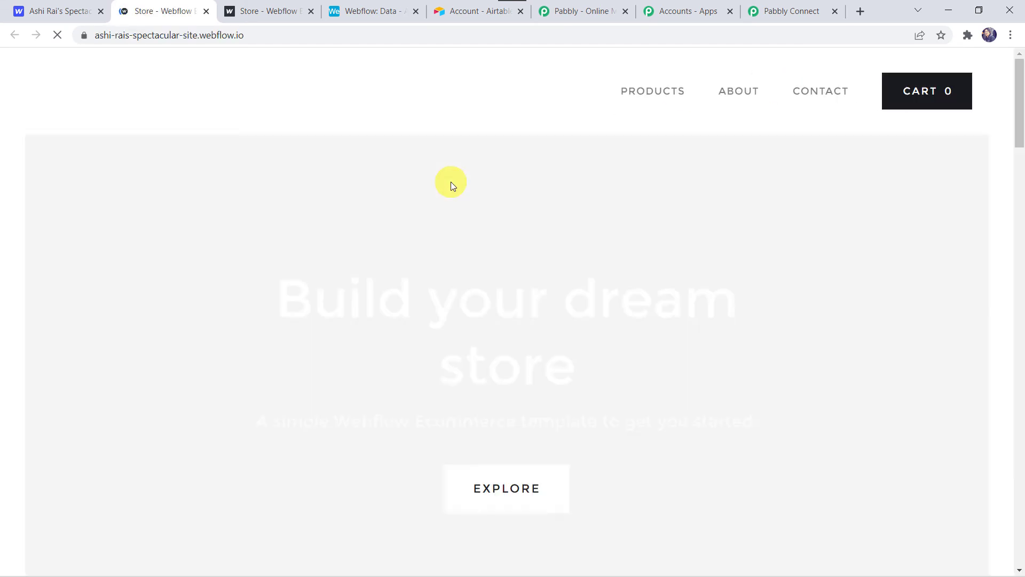
{"action": "scroll", "coordinate": [451, 181], "scroll_direction": "down", "scroll_amount": 10}
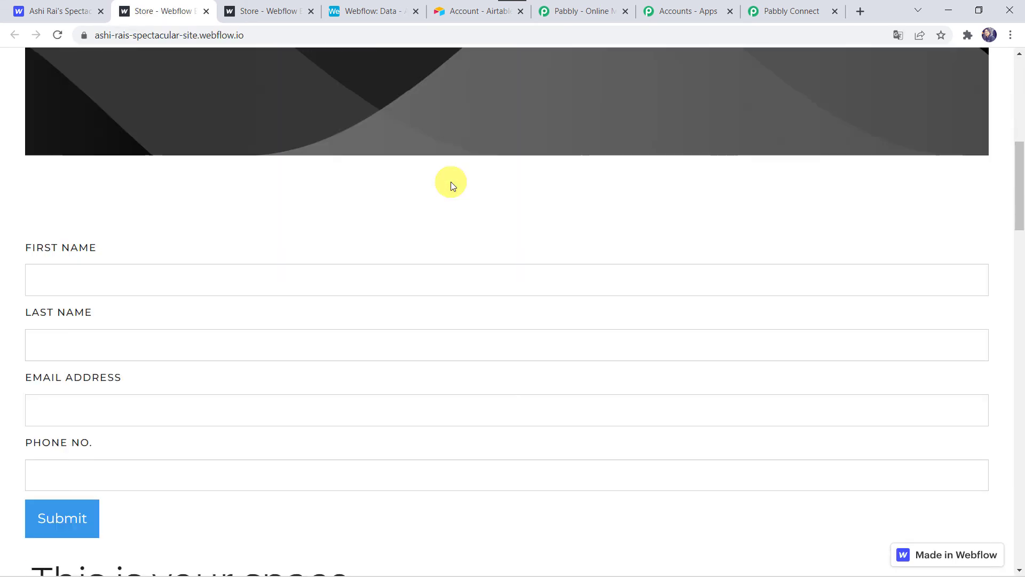
- Fill in the contact form with the test contact's first name, last name, email address and phone number
{"action": "left_click", "coordinate": [67, 209]}
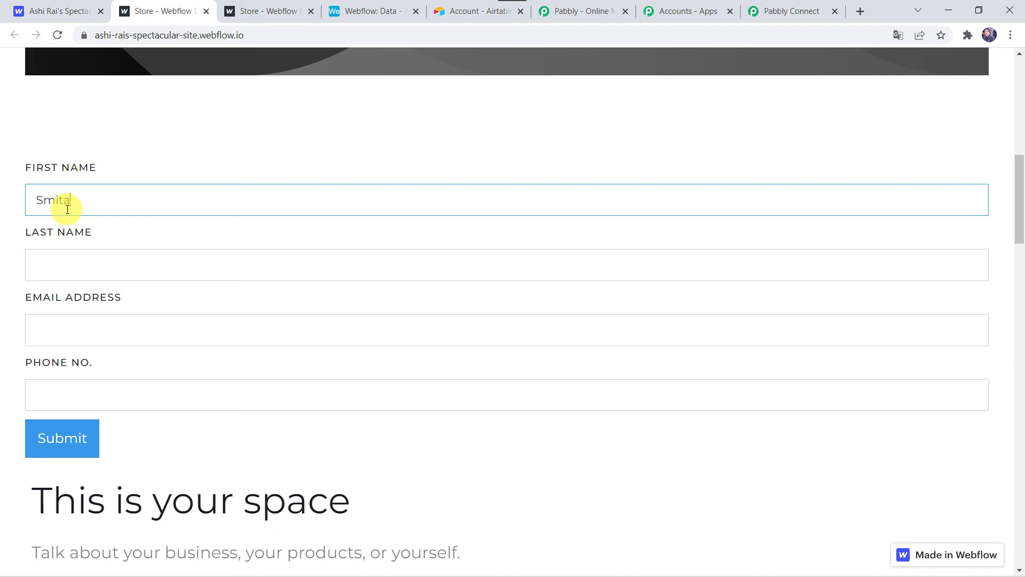
{"action": "key", "text": "Tab"}
{"action": "type", "text": "Ary"}
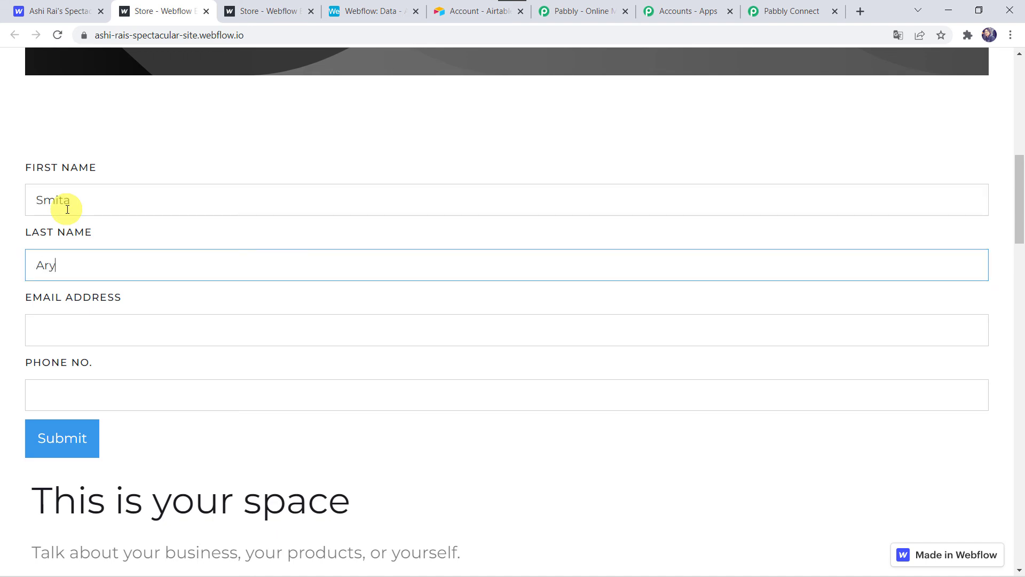
{"action": "type", "text": "a"}
{"action": "key", "text": "Tab"}
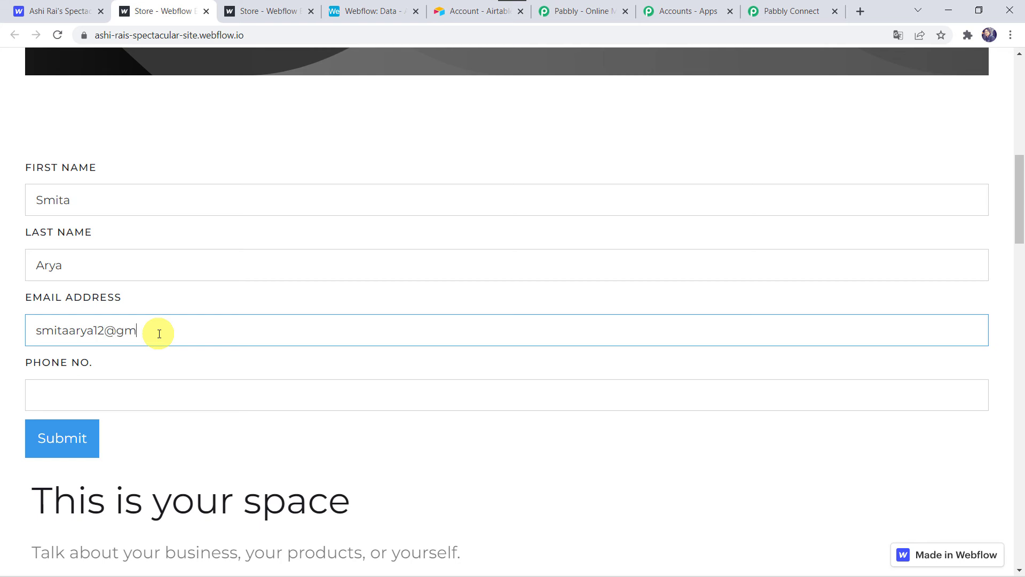
{"action": "key", "text": "Tab"}
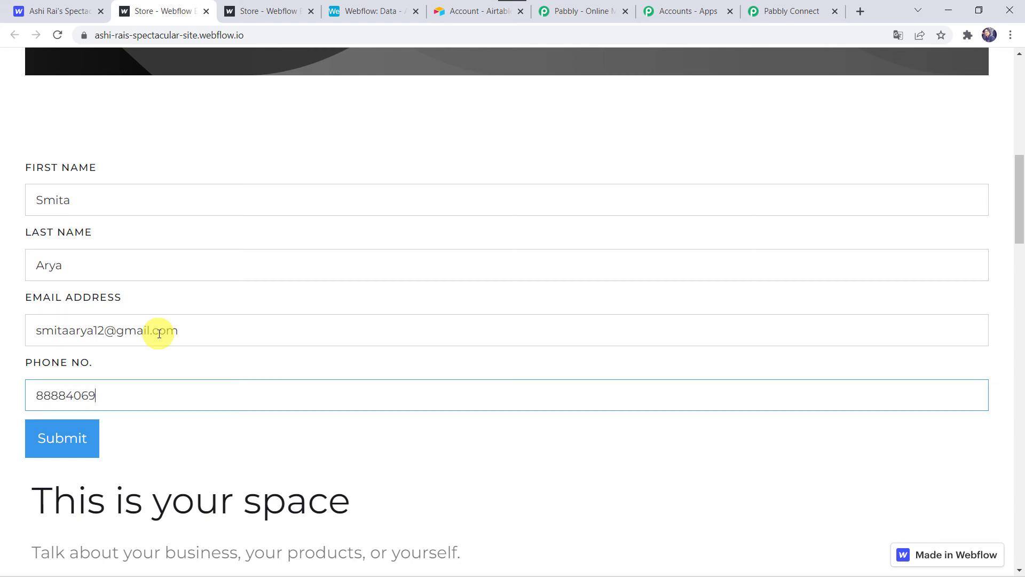
- Submit the contact form and switch to Airtable's Data table to check for the new record
{"action": "left_click", "coordinate": [65, 439]}
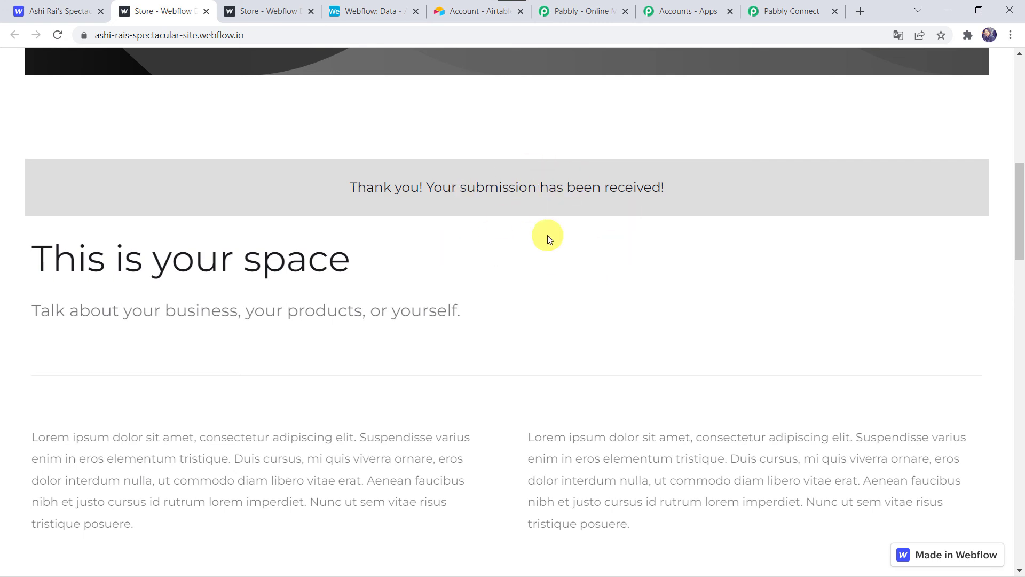
{"action": "left_click", "coordinate": [381, 17]}
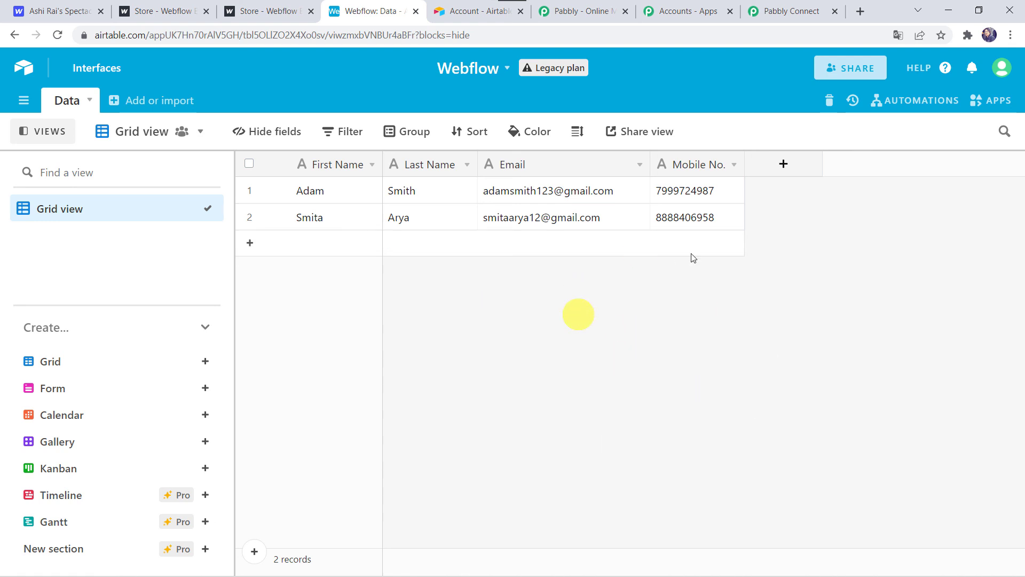
- Return to the Pabbly Connect workflow and collapse the Airtable Create Record action and the Webflow New Form Submission trigger
{"action": "left_click", "coordinate": [783, 7]}
{"action": "scroll", "coordinate": [175, 303], "scroll_direction": "up", "scroll_amount": 20}
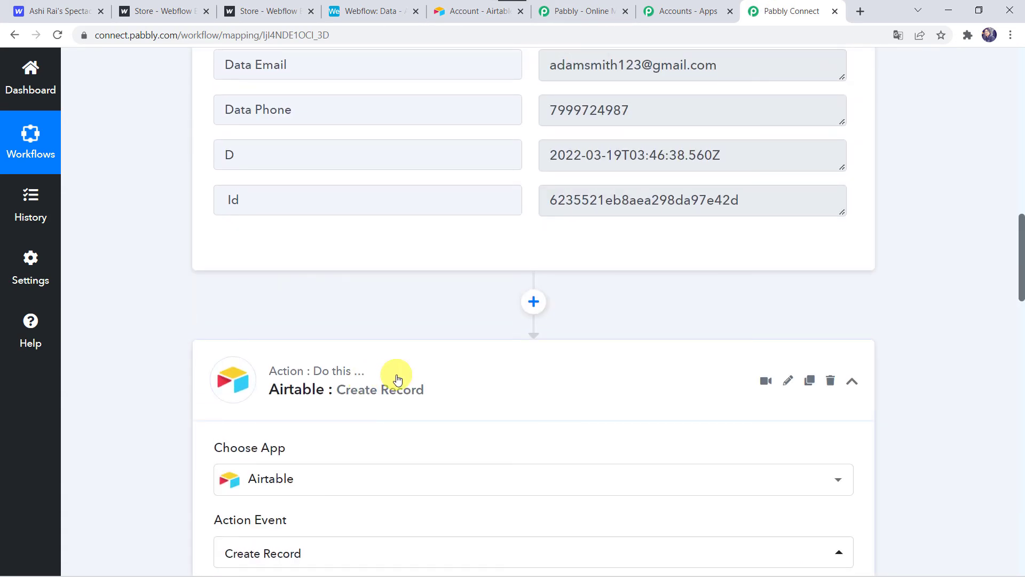
{"action": "left_click", "coordinate": [398, 379]}
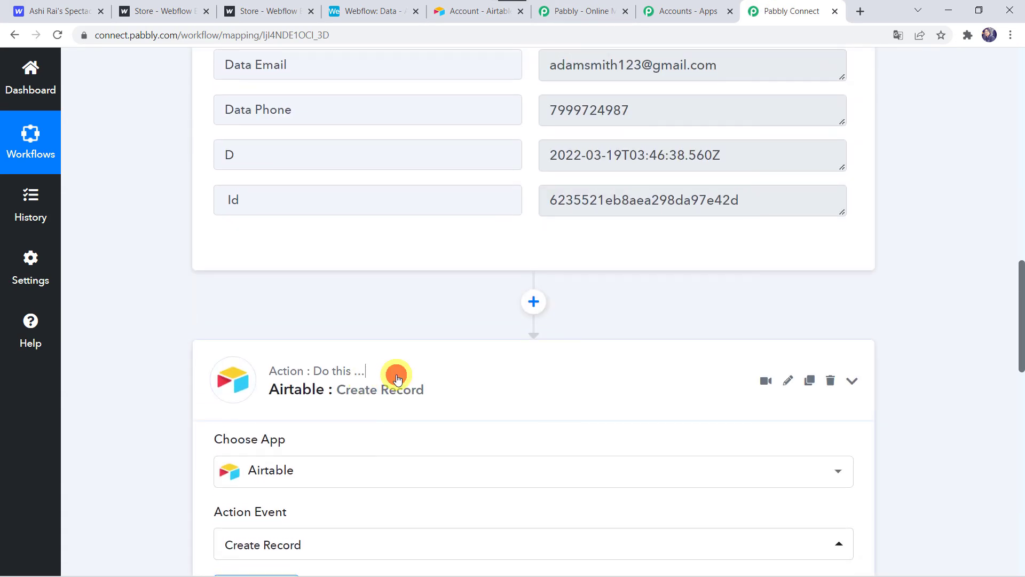
{"action": "scroll", "coordinate": [397, 377], "scroll_direction": "up", "scroll_amount": 15}
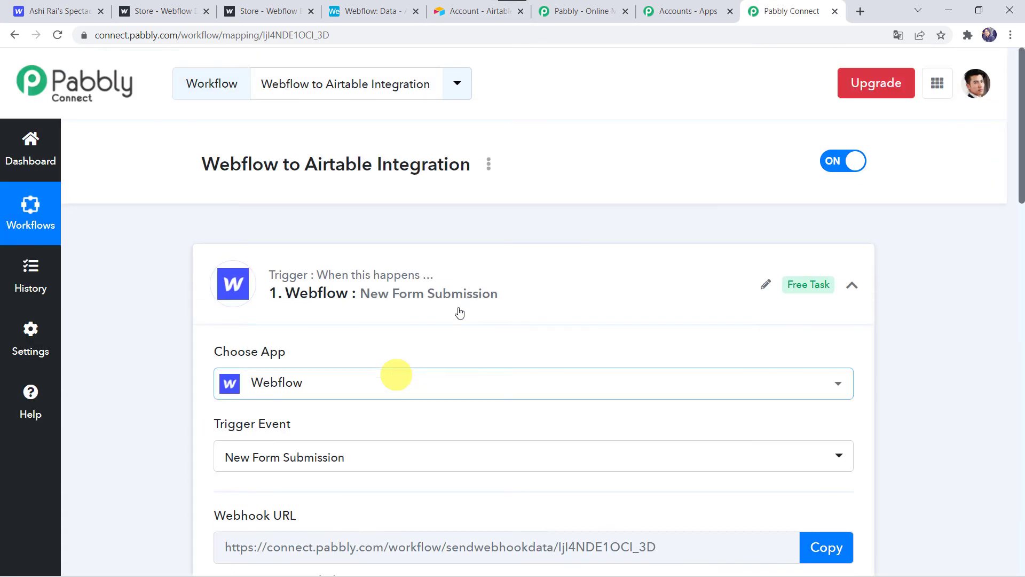
{"action": "left_click", "coordinate": [465, 270]}
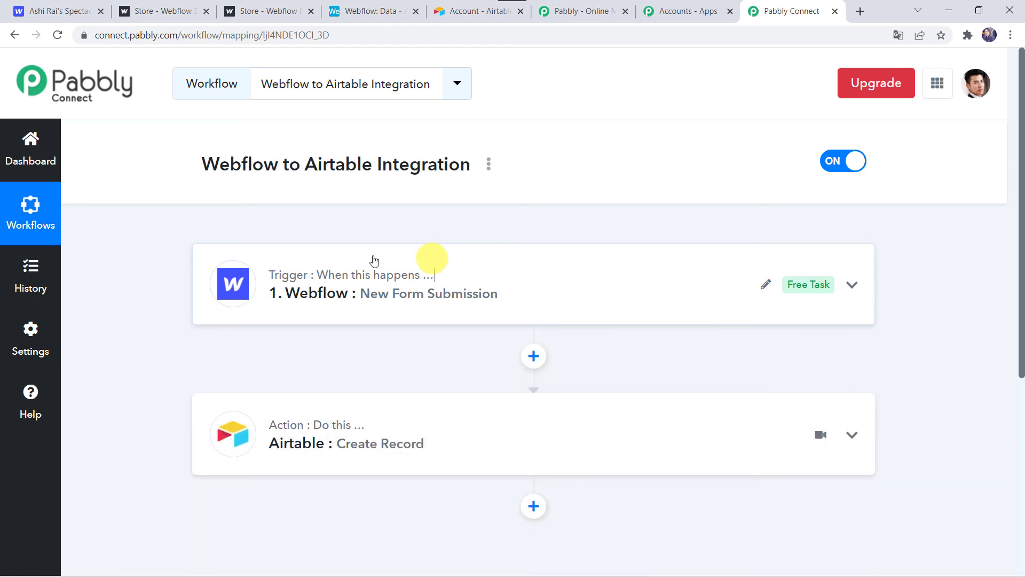